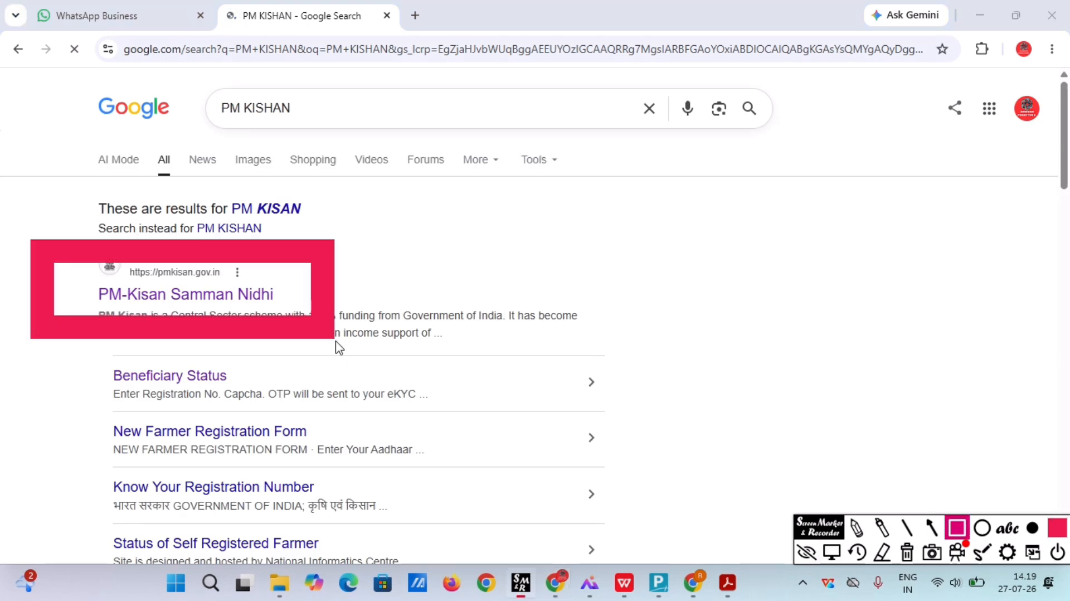
Open the pmkisan.gov.in PM-Kisan Samman Nidhi result from the 'PM KISHAN' Google search.
left_click(831, 553)
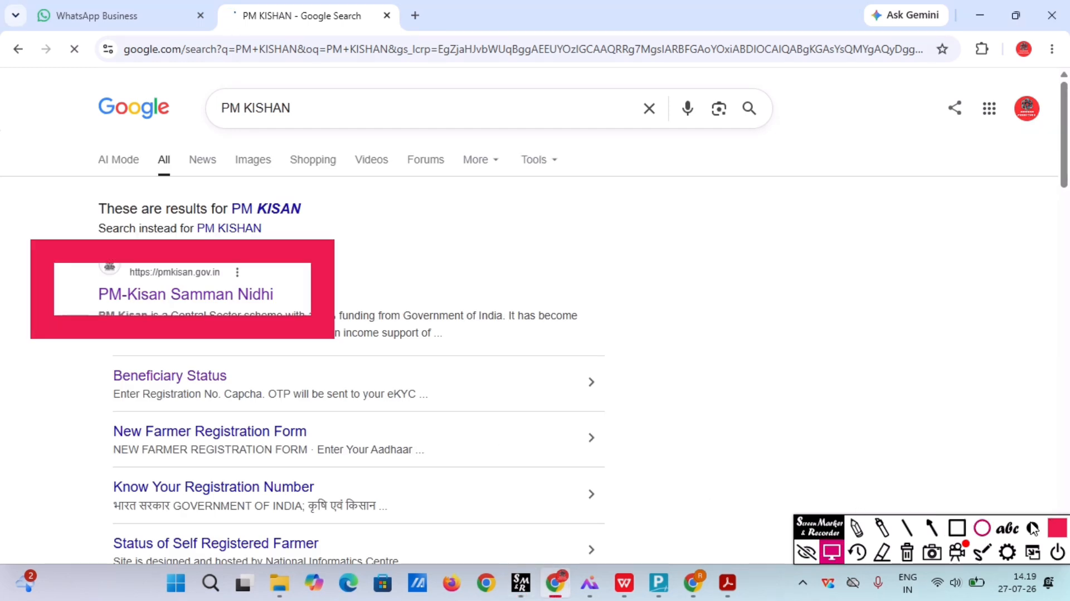
left_click(1032, 528)
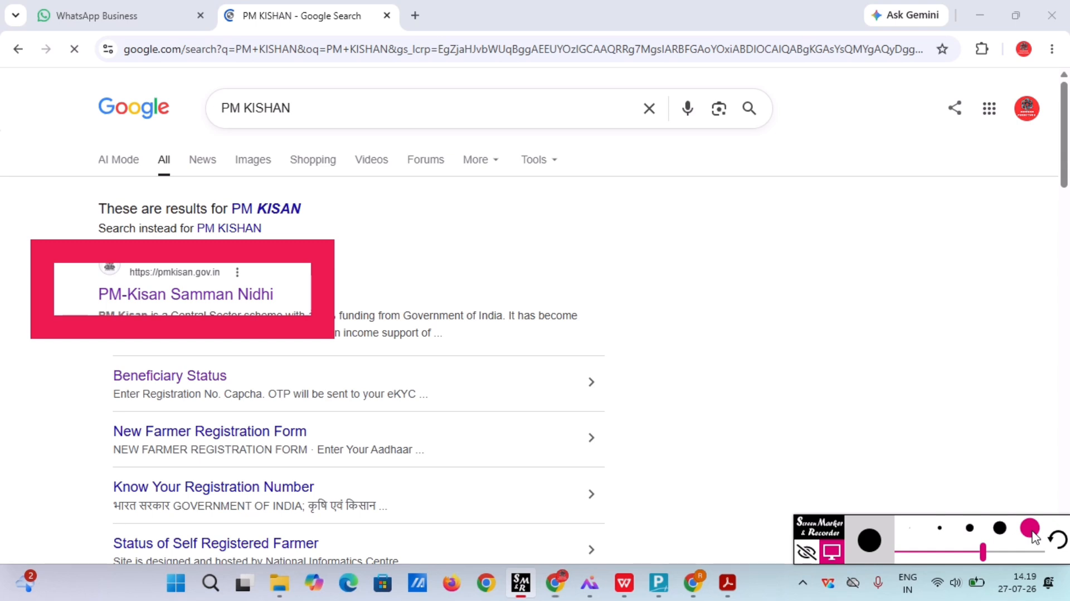
left_click_drag(983, 552, 930, 553)
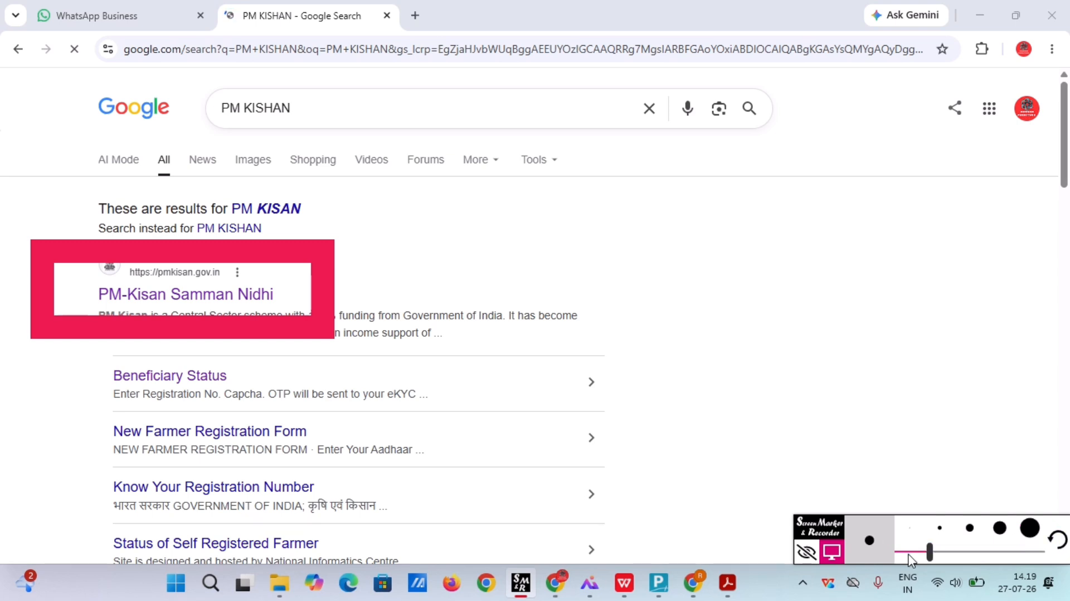
left_click(910, 554)
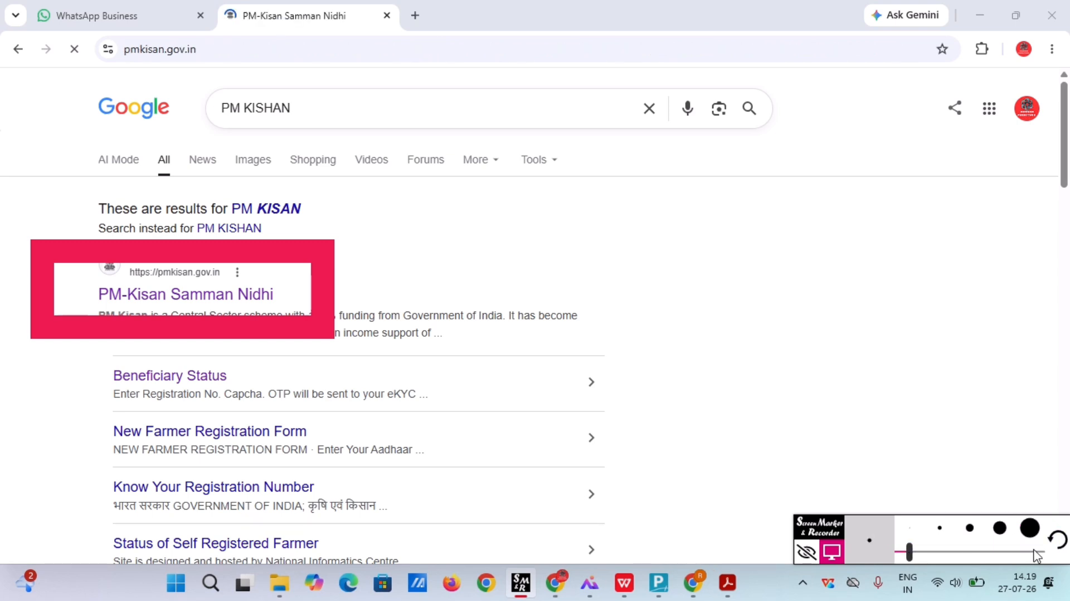
left_click(1062, 544)
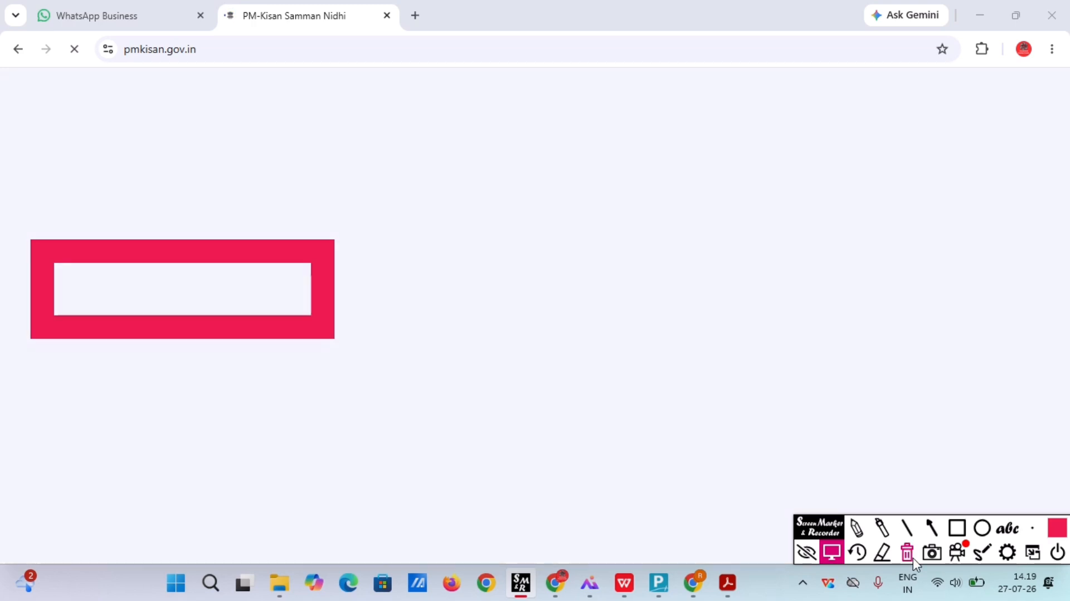
Scroll to Farmers Corner on the home page and open the New Farmer Registration card.
left_click(865, 552)
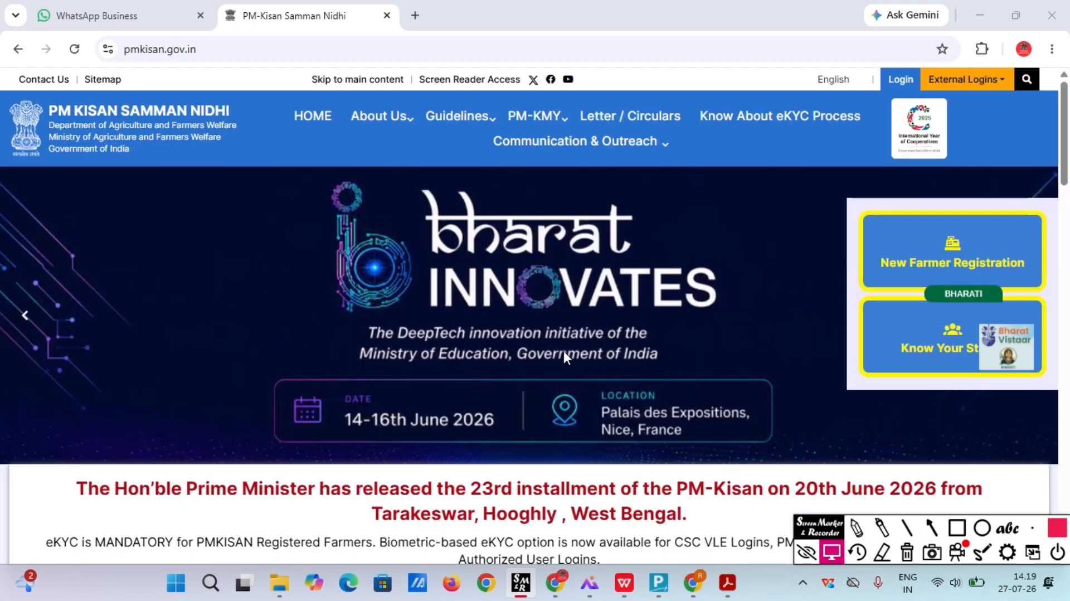
scroll(788, 419, "down", 3)
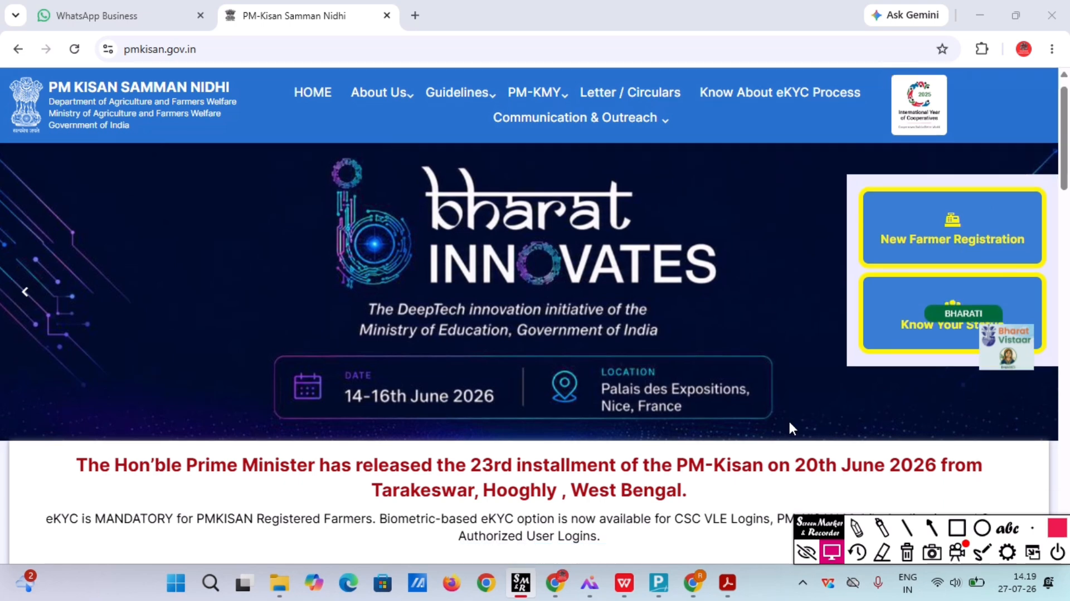
scroll(793, 429, "down", 10)
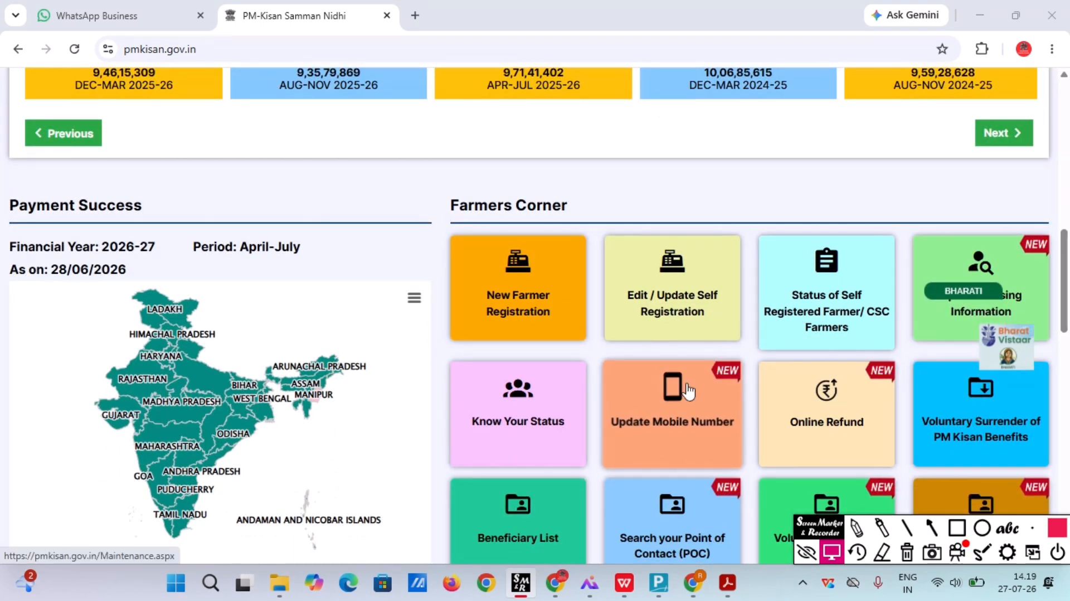
left_click(957, 527)
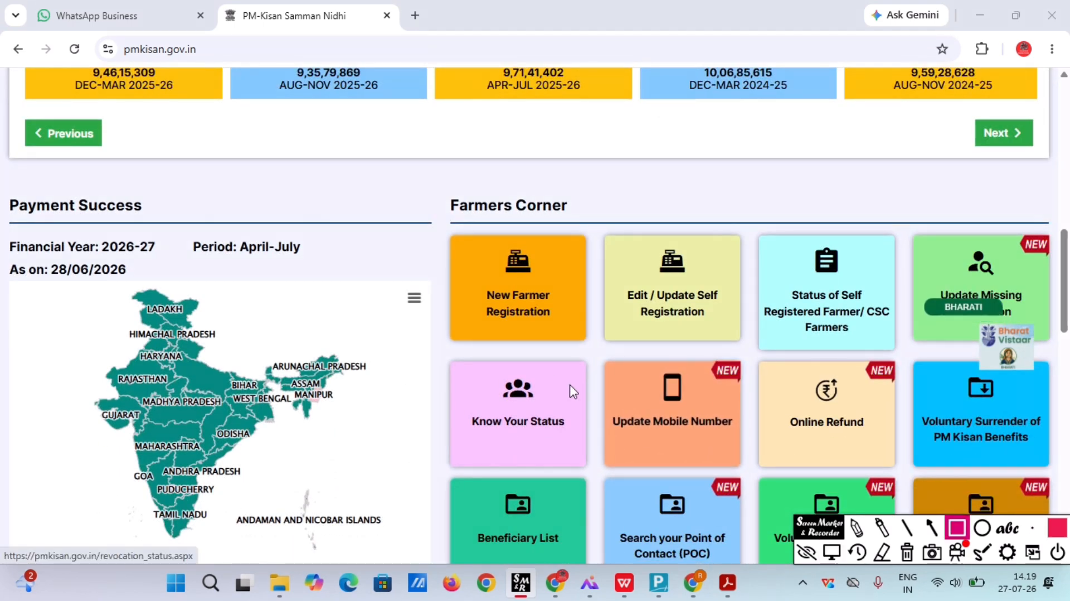
mouse_move(414, 228)
left_mouse_down()
mouse_move(573, 351)
mouse_move(599, 350)
left_mouse_up()
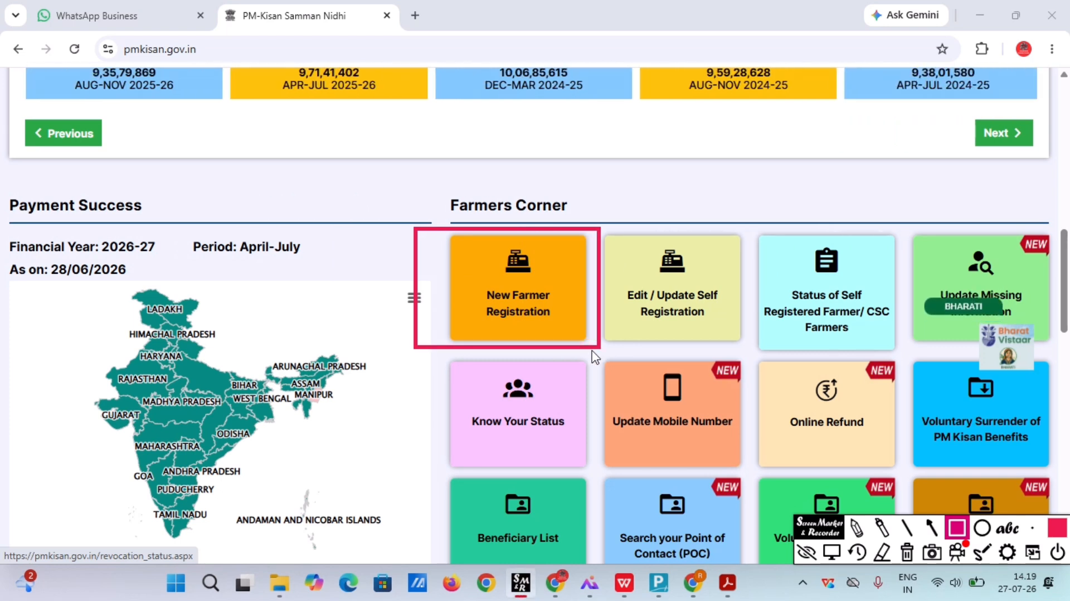
left_click(833, 552)
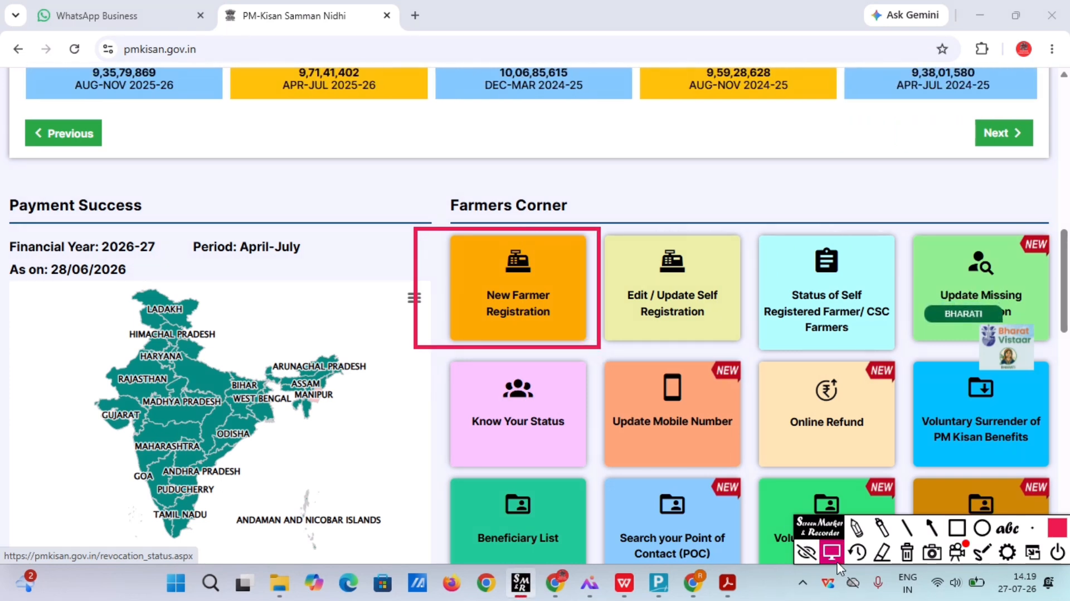
left_click(524, 301)
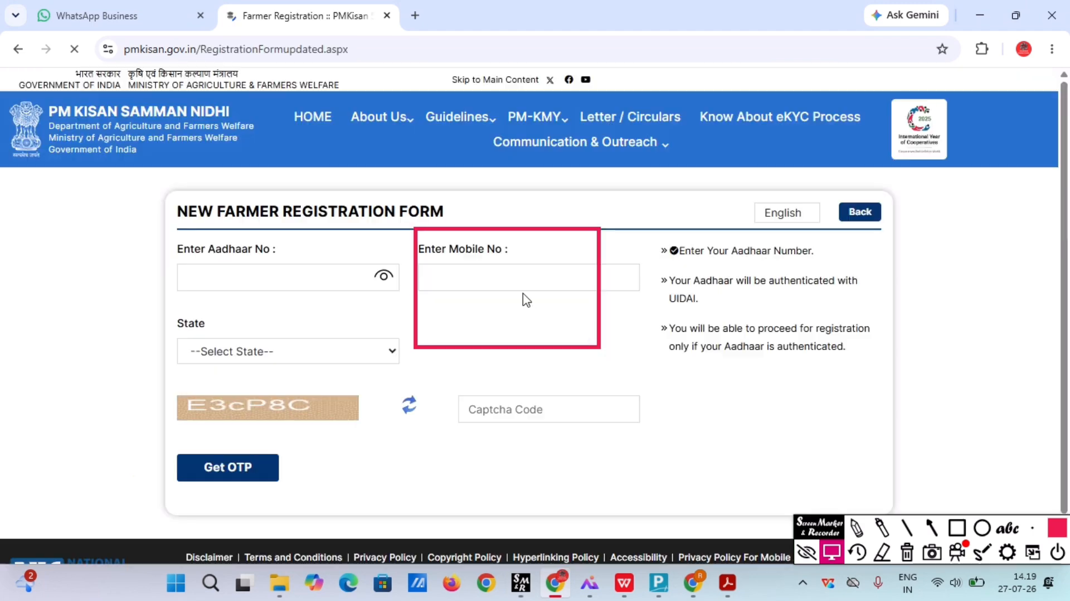
Authenticate the farmer's Aadhaar via OTP, then choose General/Others as the Category.
left_click(906, 554)
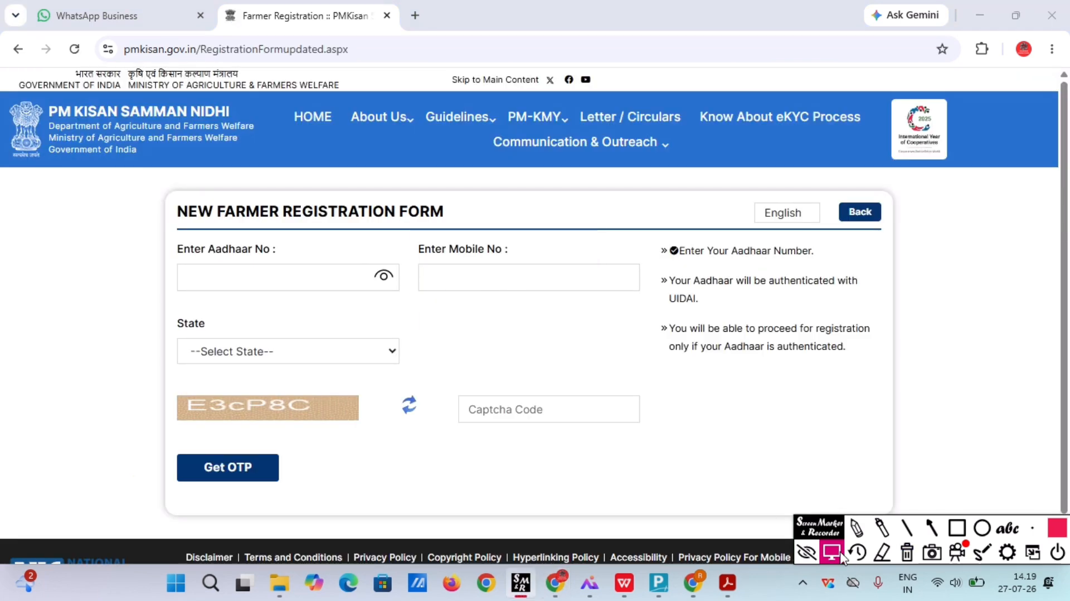
left_click(957, 528)
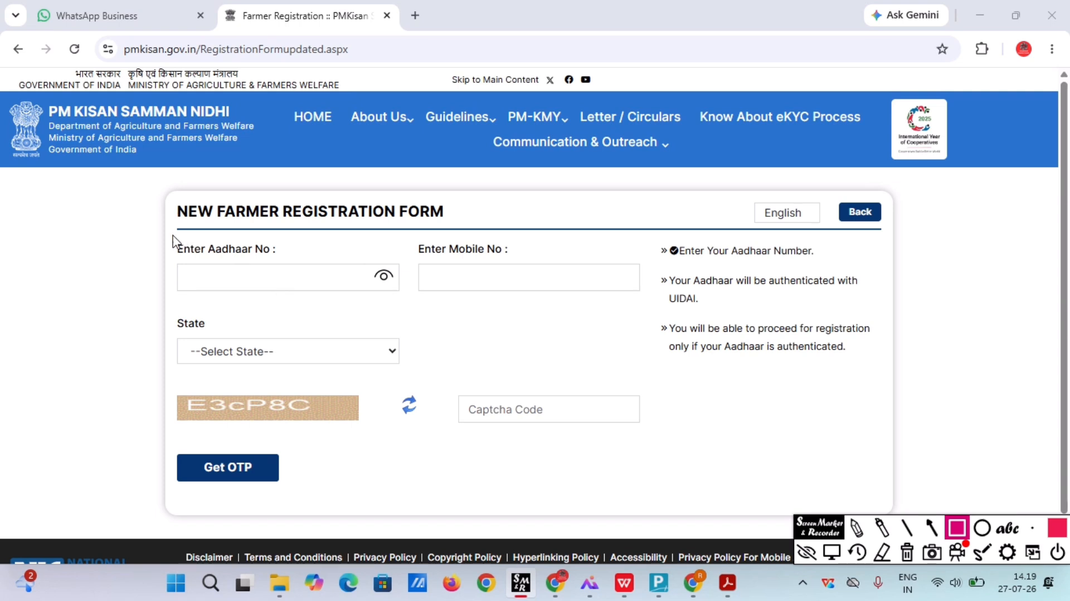
mouse_move(172, 234)
left_mouse_down()
mouse_move(270, 304)
mouse_move(390, 315)
left_mouse_up()
mouse_move(415, 243)
left_mouse_down()
mouse_move(458, 298)
mouse_move(635, 317)
left_mouse_up()
mouse_move(184, 326)
left_mouse_down()
mouse_move(326, 378)
mouse_move(394, 379)
left_mouse_up()
left_click_drag(172, 385, 192, 412)
left_click_drag(289, 437, 643, 445)
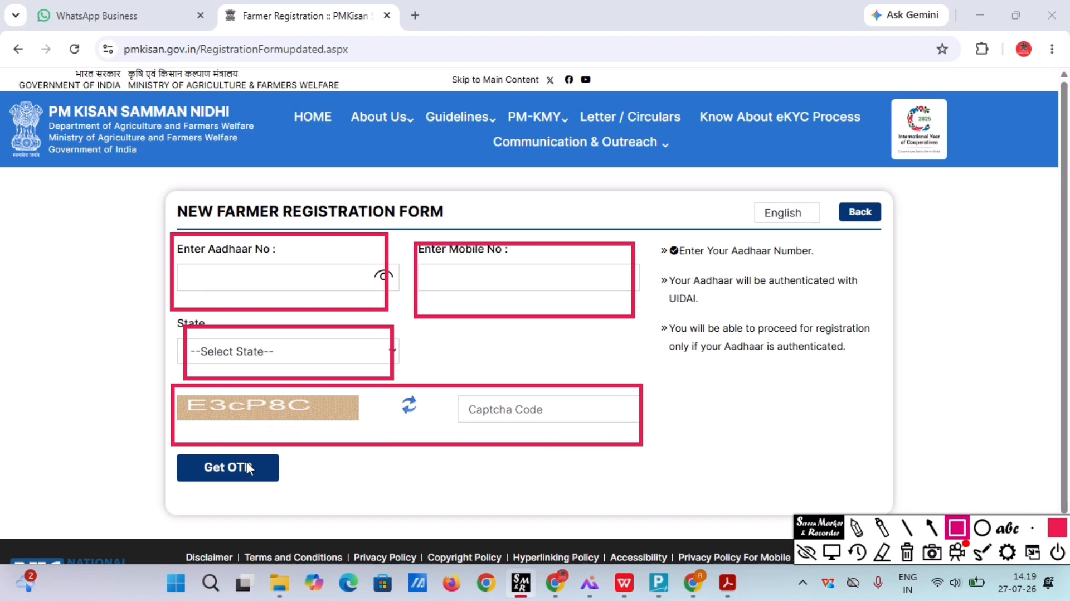
left_click_drag(157, 442, 321, 497)
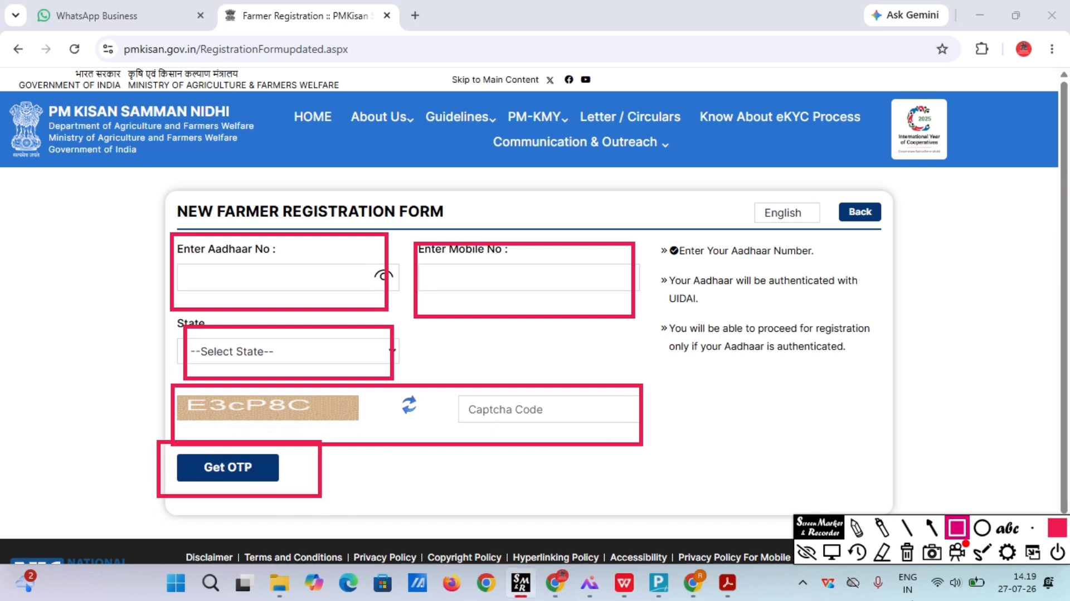
left_click(906, 553)
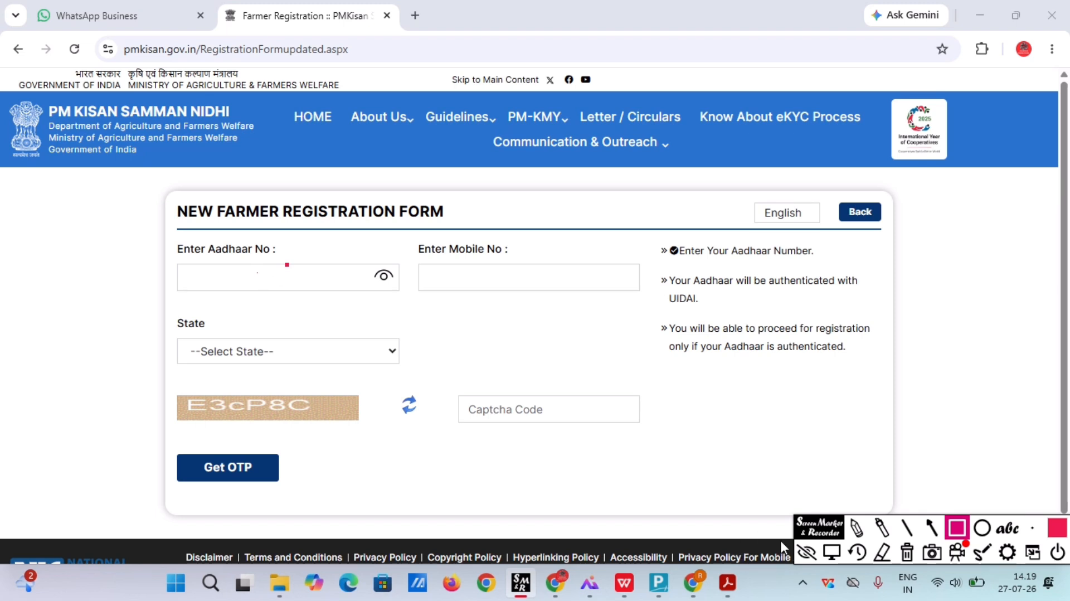
left_click(830, 553)
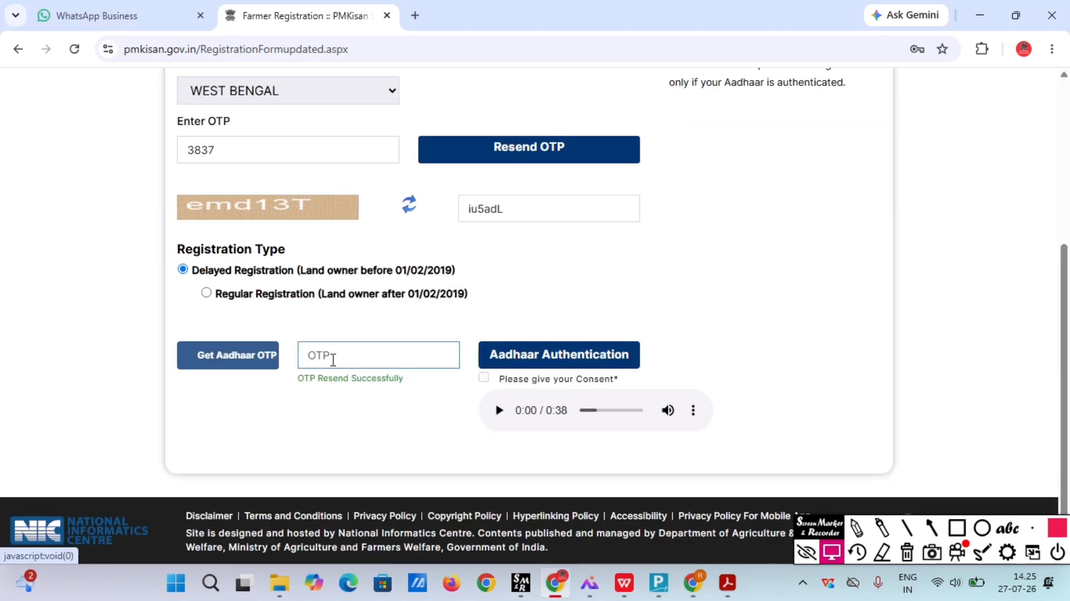
left_click(246, 346)
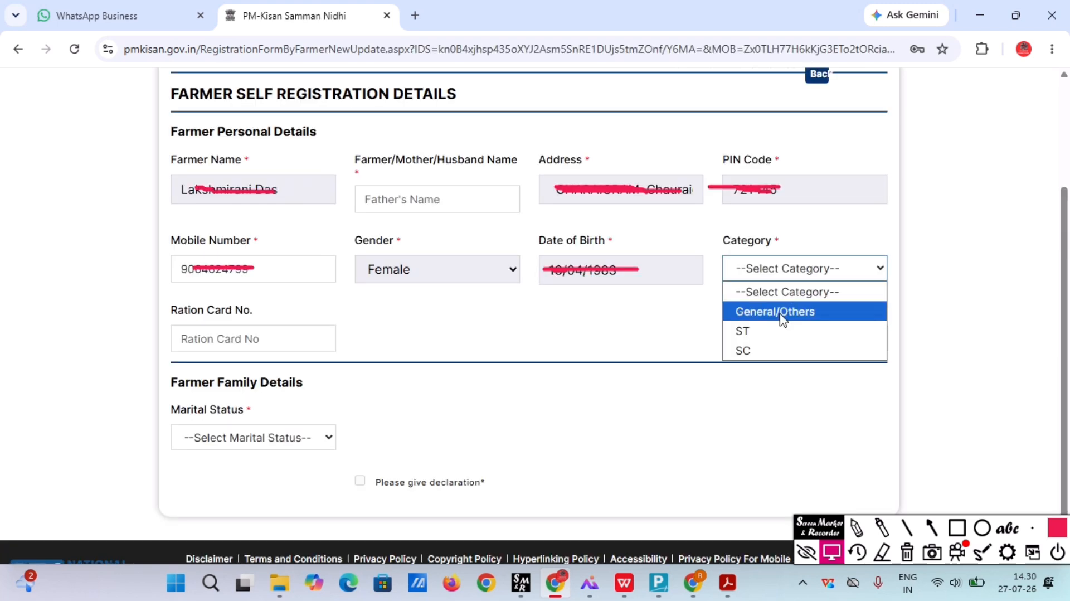
left_click(781, 312)
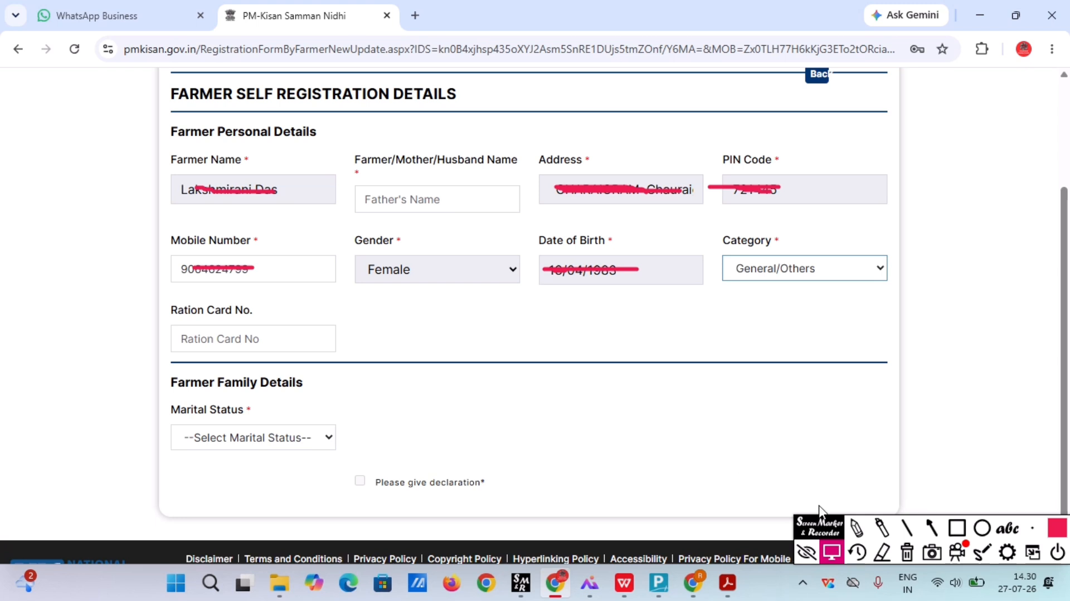
left_click(956, 527)
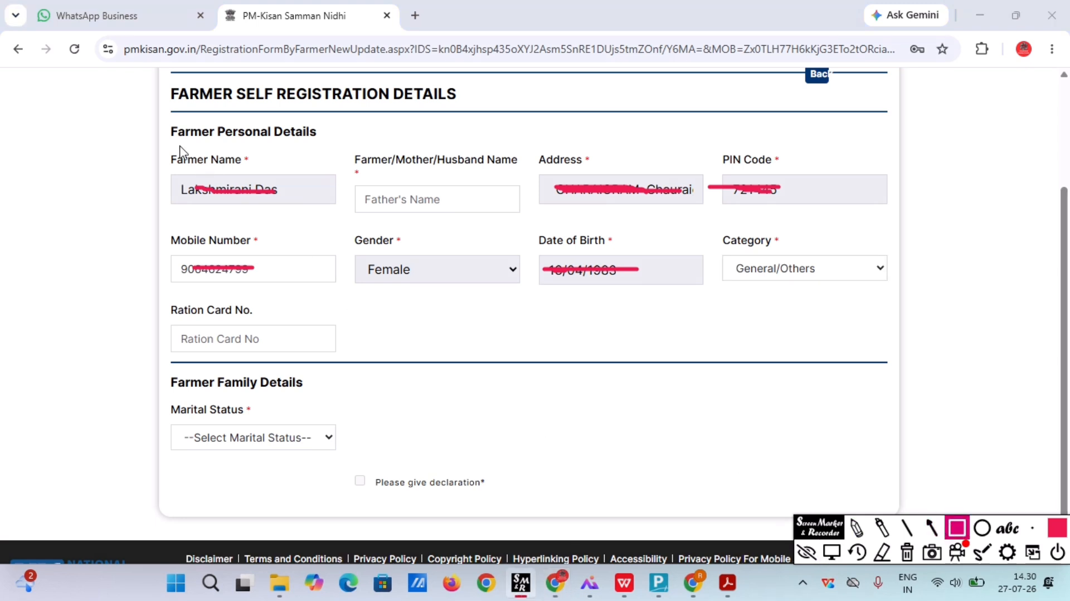
mouse_move(170, 140)
left_mouse_down()
mouse_move(205, 206)
mouse_move(288, 213)
left_mouse_up()
mouse_move(347, 150)
left_mouse_down()
mouse_move(364, 175)
mouse_move(499, 219)
left_mouse_up()
mouse_move(534, 154)
left_mouse_down()
mouse_move(565, 181)
mouse_move(647, 214)
left_mouse_up()
left_click_drag(718, 147, 884, 246)
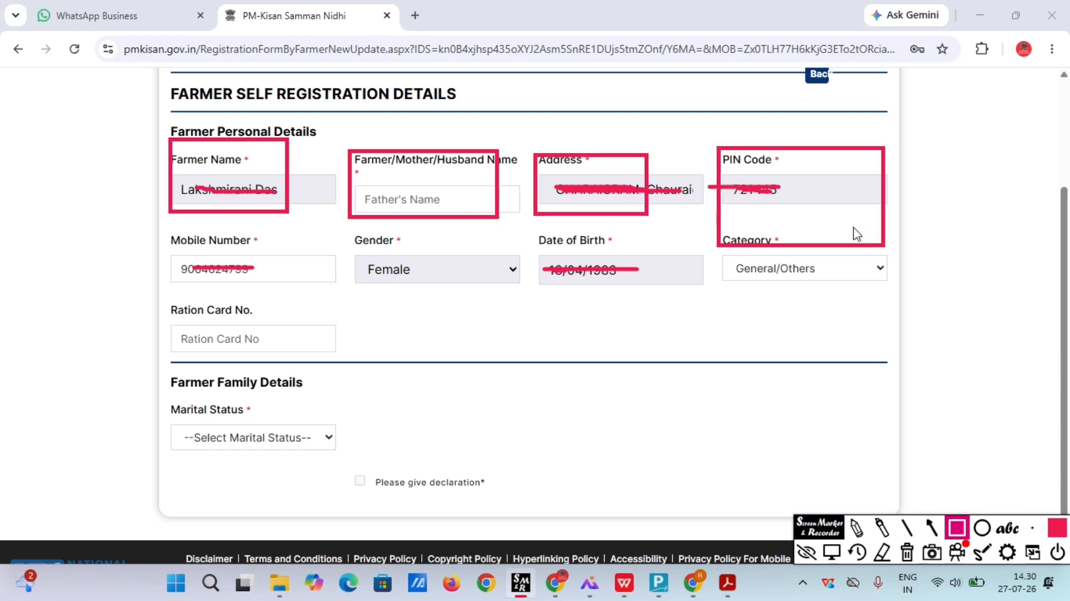
left_click_drag(174, 237, 328, 300)
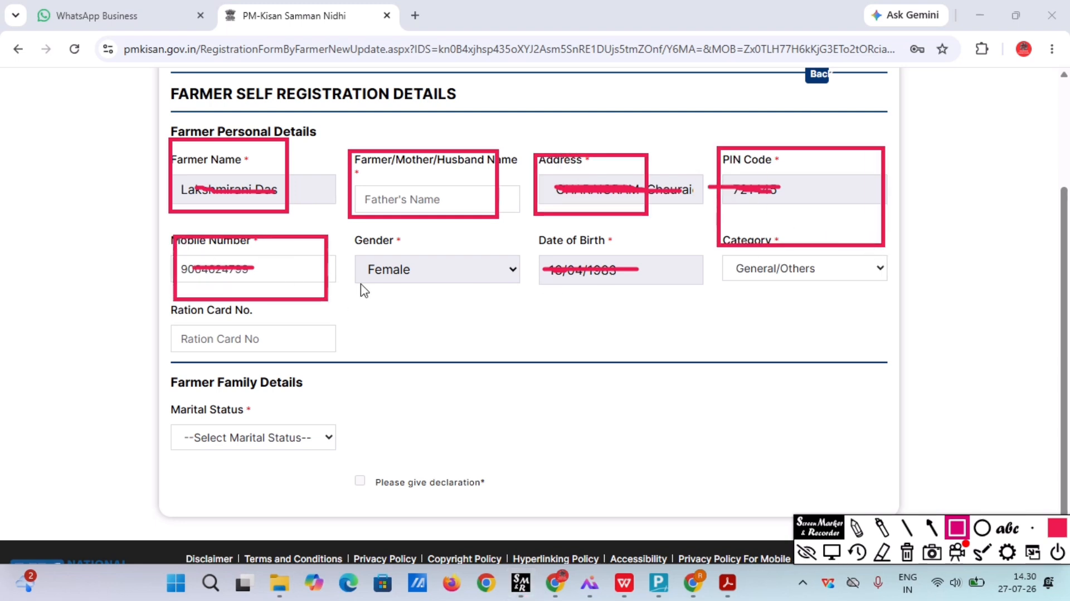
left_click_drag(354, 240, 460, 303)
left_click_drag(536, 252, 631, 305)
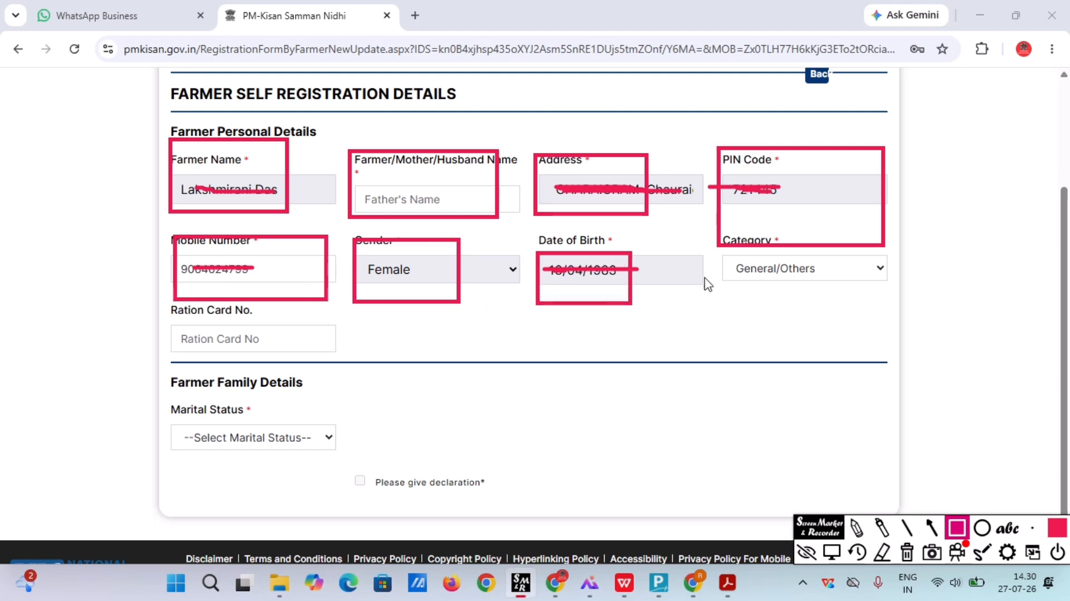
mouse_move(708, 243)
left_mouse_down()
mouse_move(752, 274)
mouse_move(855, 301)
left_mouse_up()
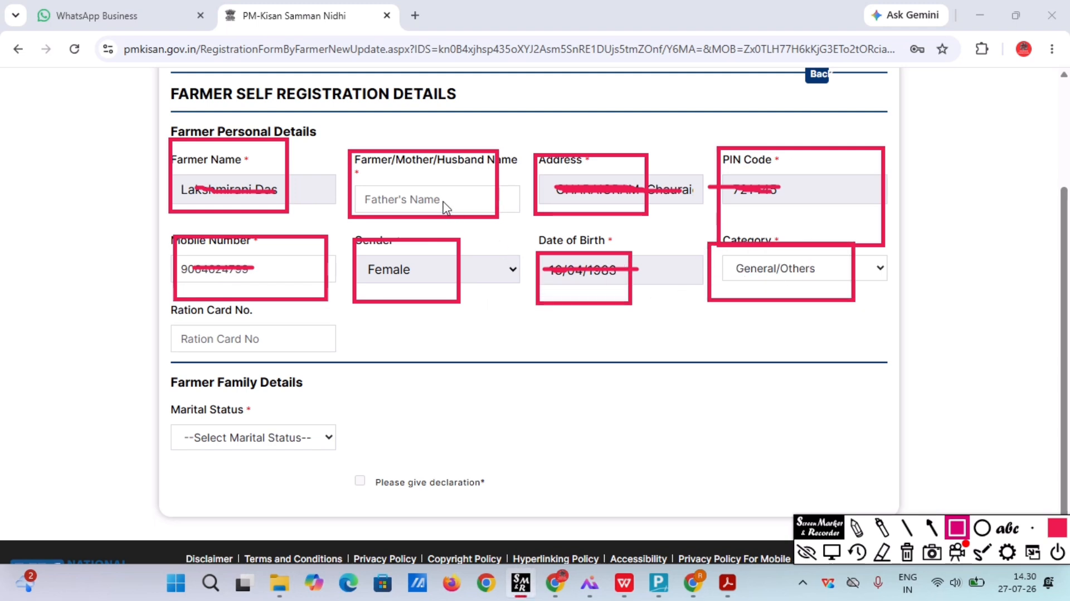
left_click(831, 553)
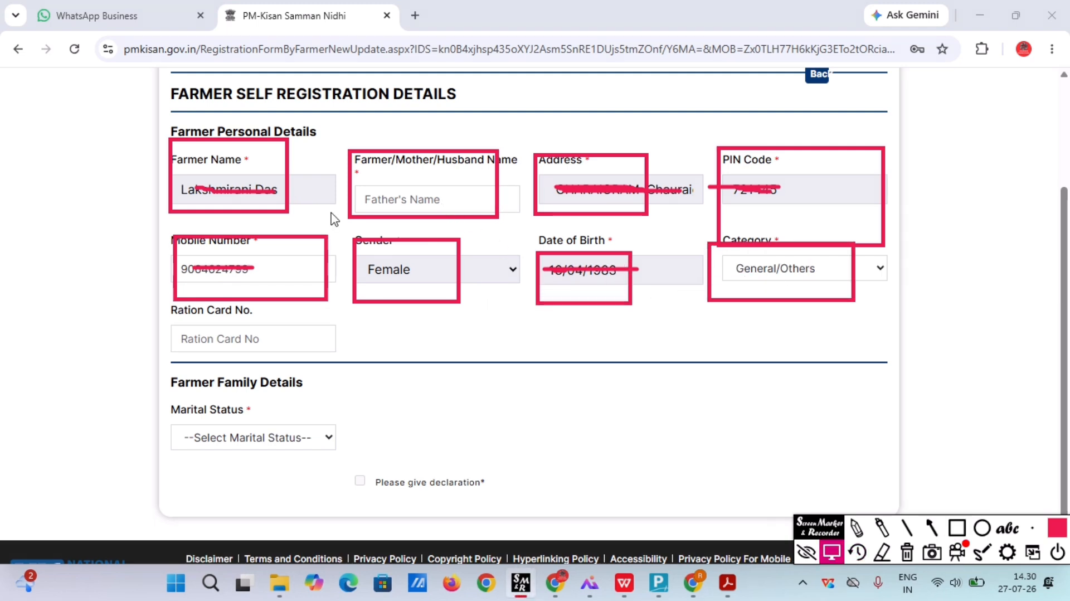
left_click(384, 206)
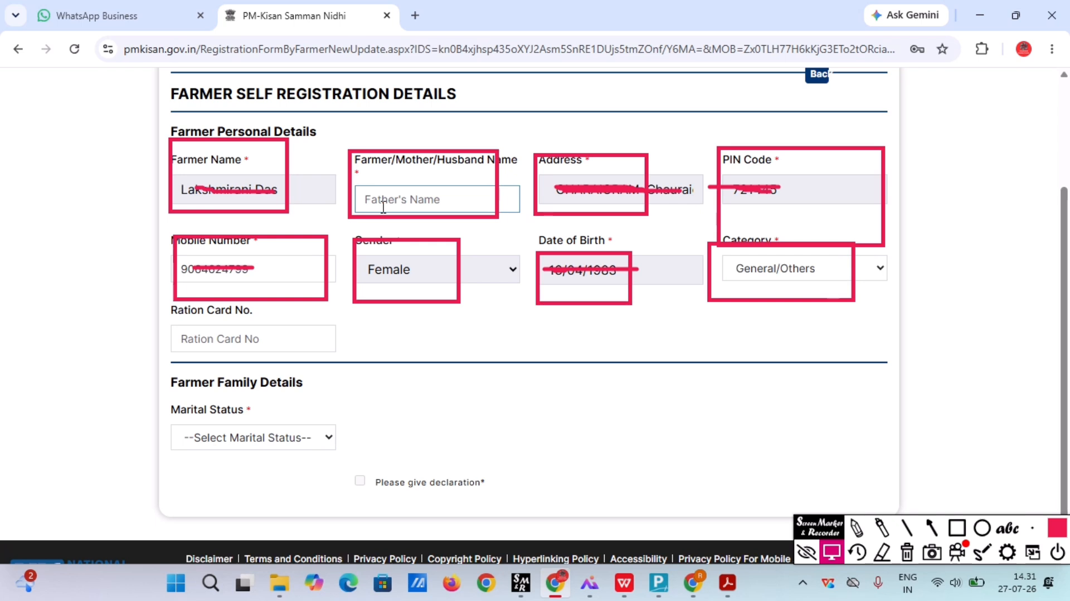
Enter the father's/husband's name and set Marital Status to Married.
type("P")
left_click(282, 437)
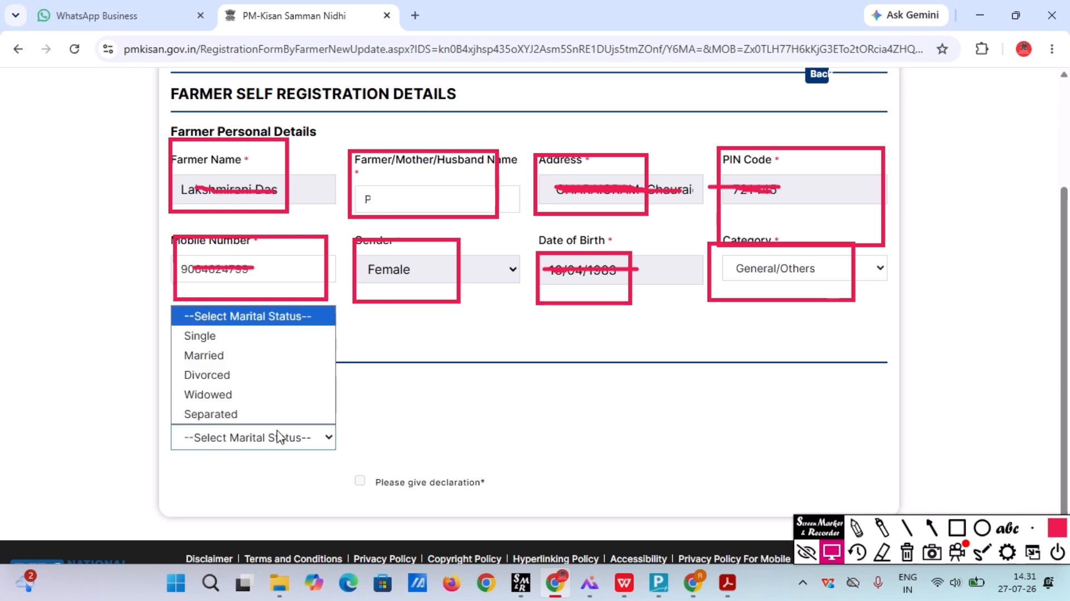
left_click(239, 357)
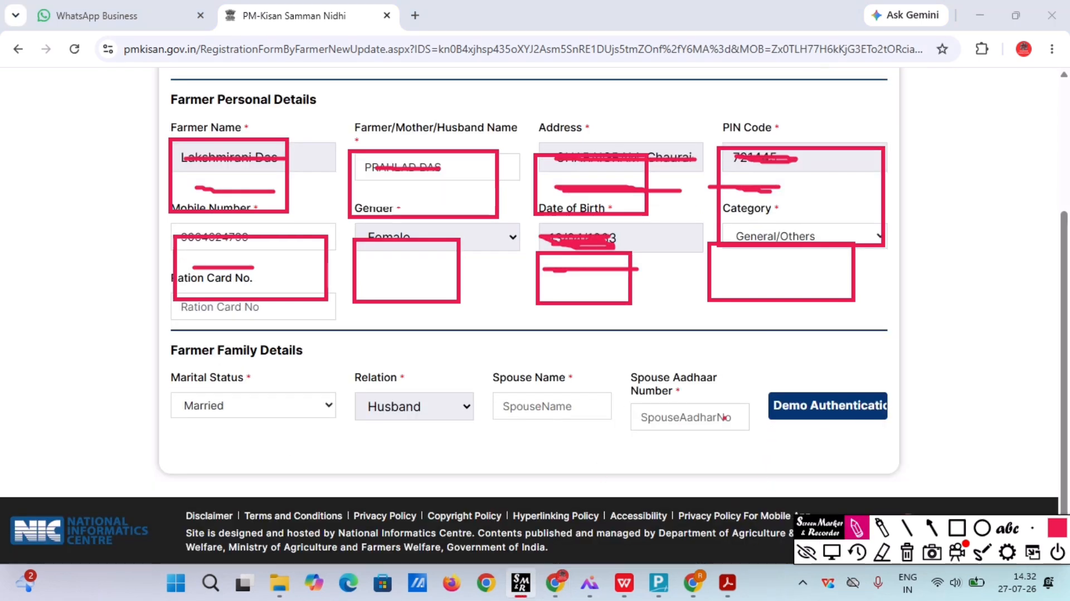
Fill in the spouse's name and the spouse's Aadhaar number.
left_click(831, 551)
left_click(501, 397)
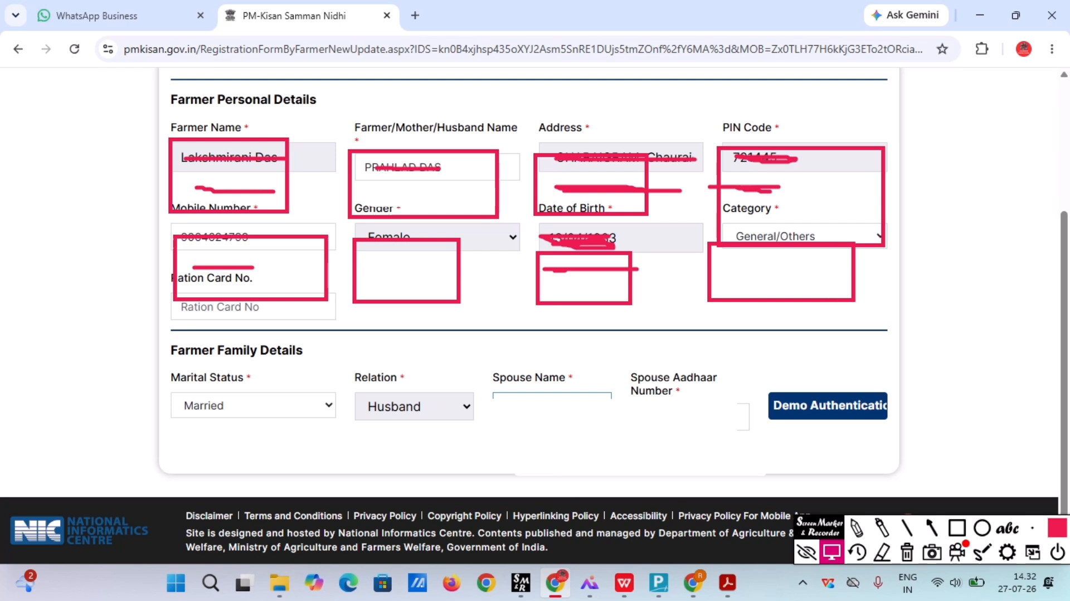
left_click(687, 417)
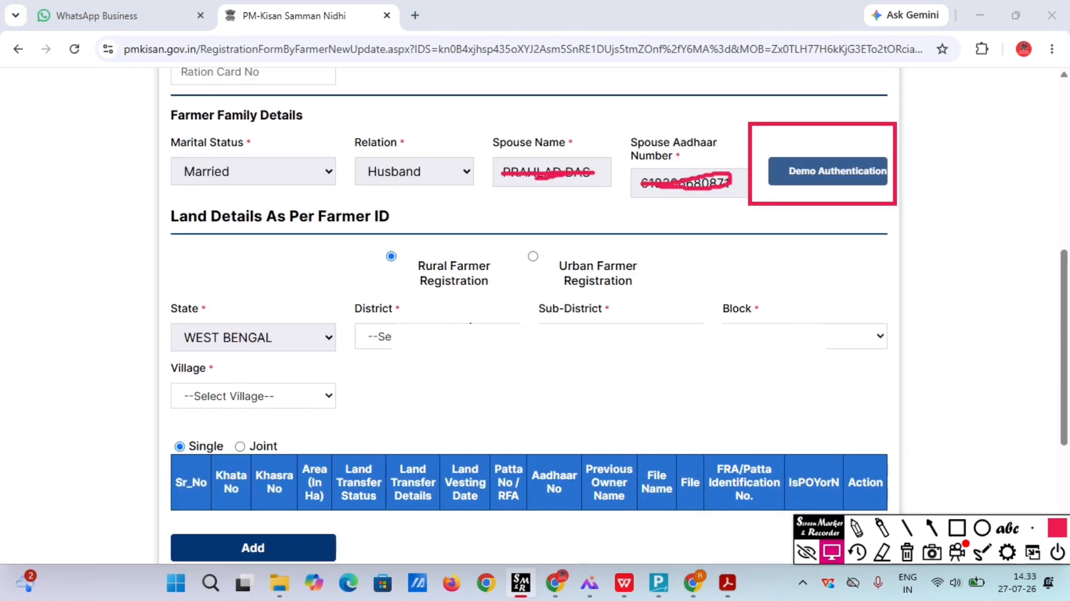
Select Paschim Medinipur as the land's district and pick the village from the list.
left_click(470, 325)
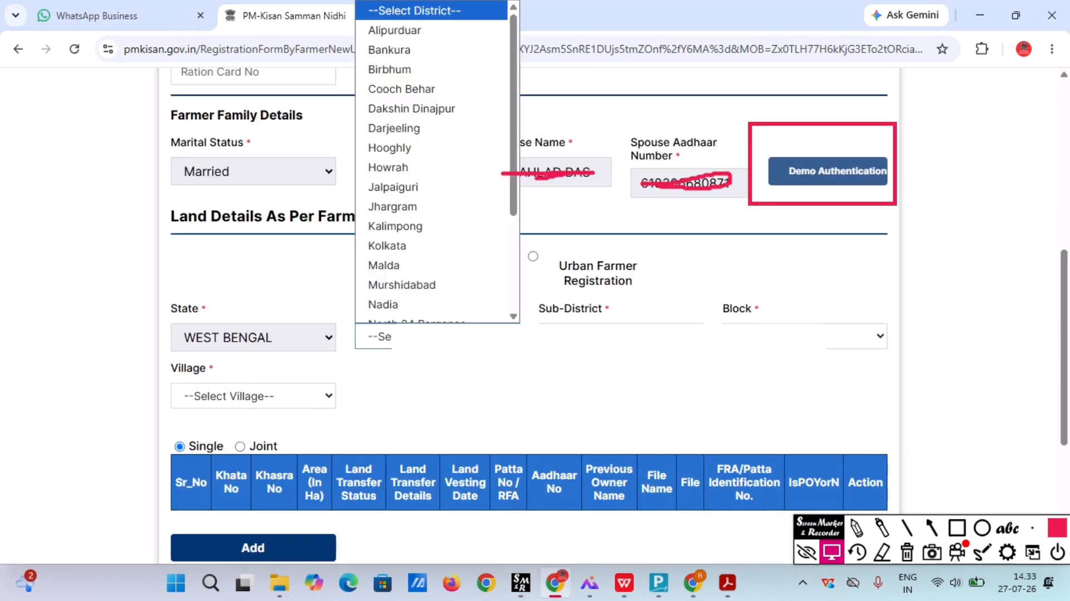
scroll(423, 235, "down", 4)
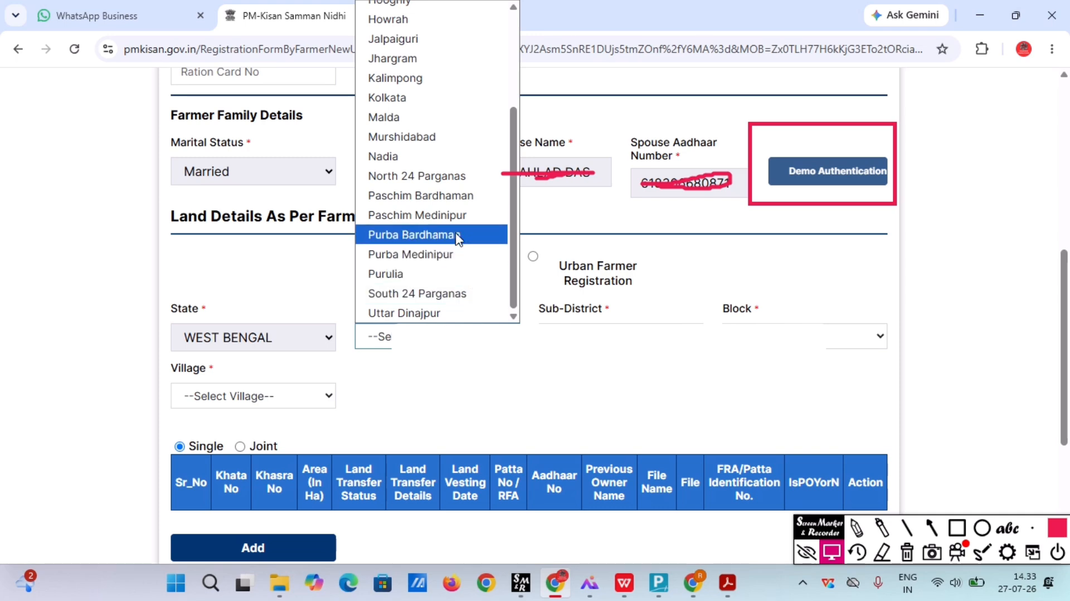
left_click(460, 219)
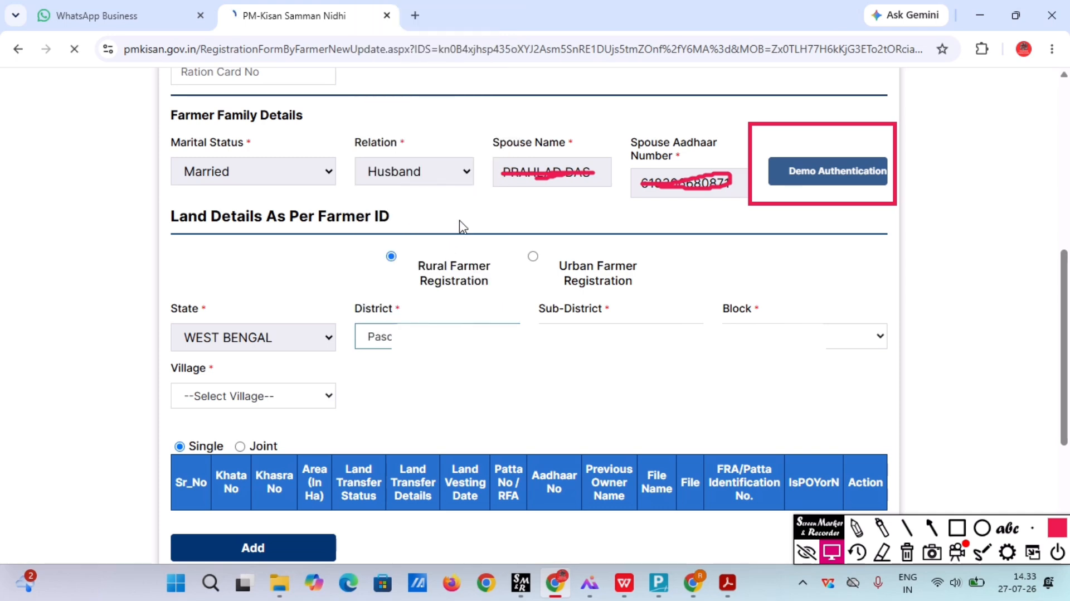
left_click(322, 394)
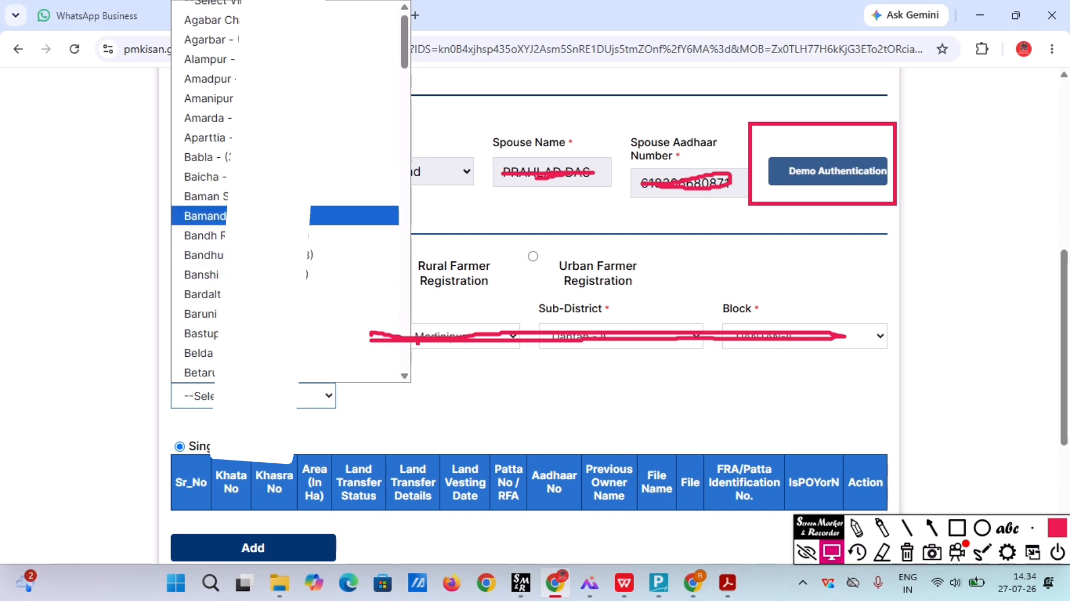
scroll(286, 167, "down", 20)
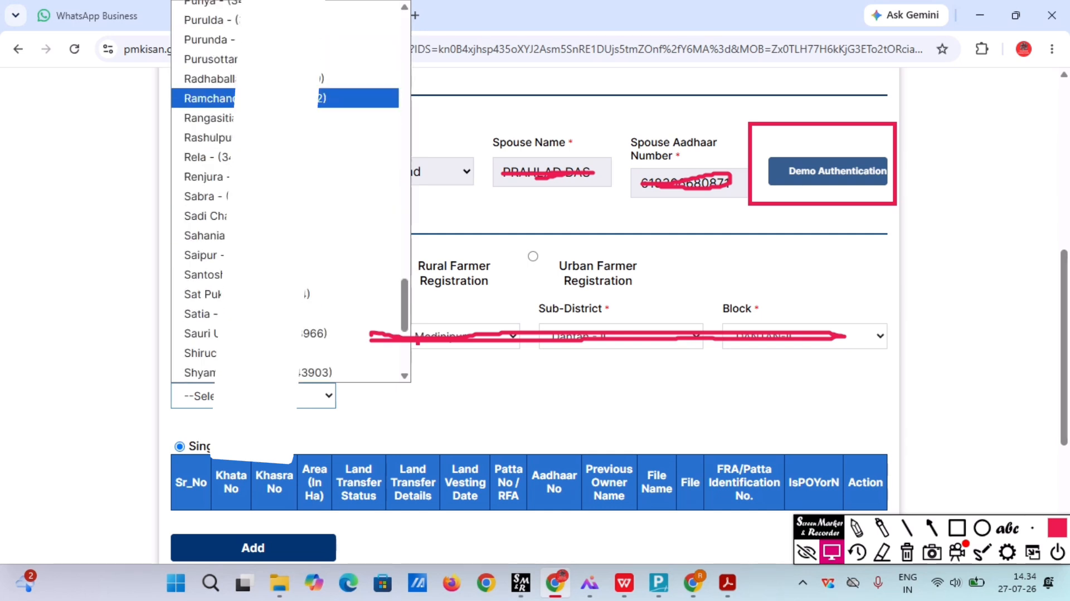
scroll(262, 254, "down", 4)
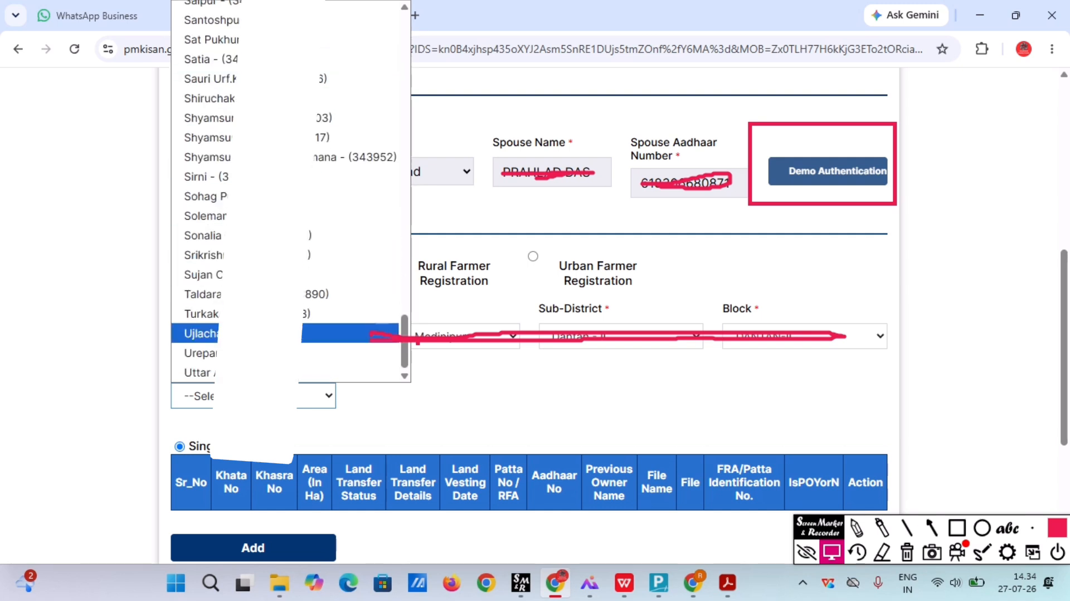
scroll(259, 333, "up", 15)
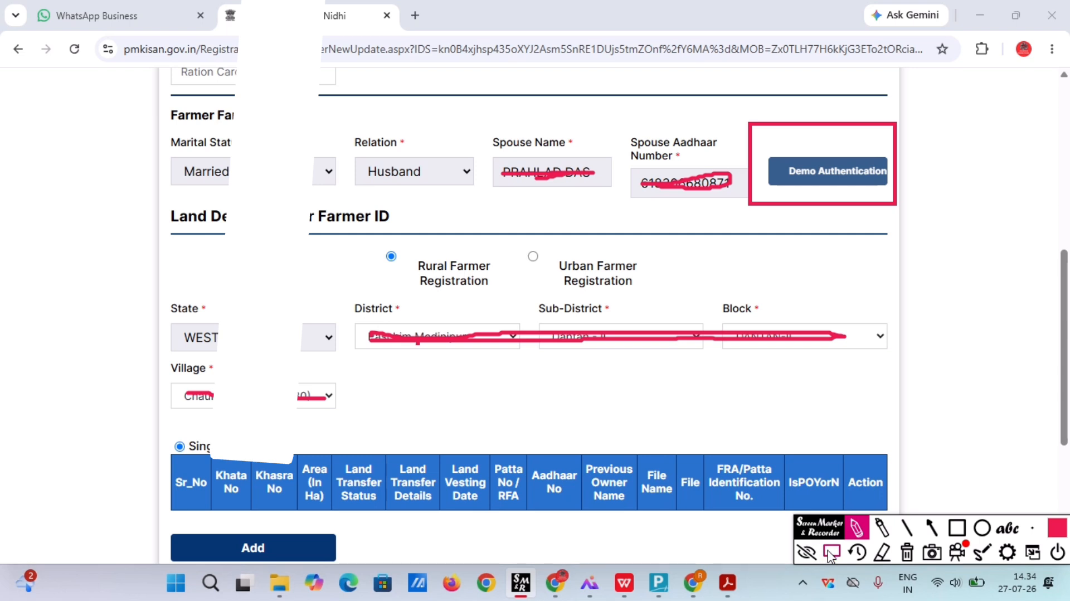
scroll(449, 375, "down", 5)
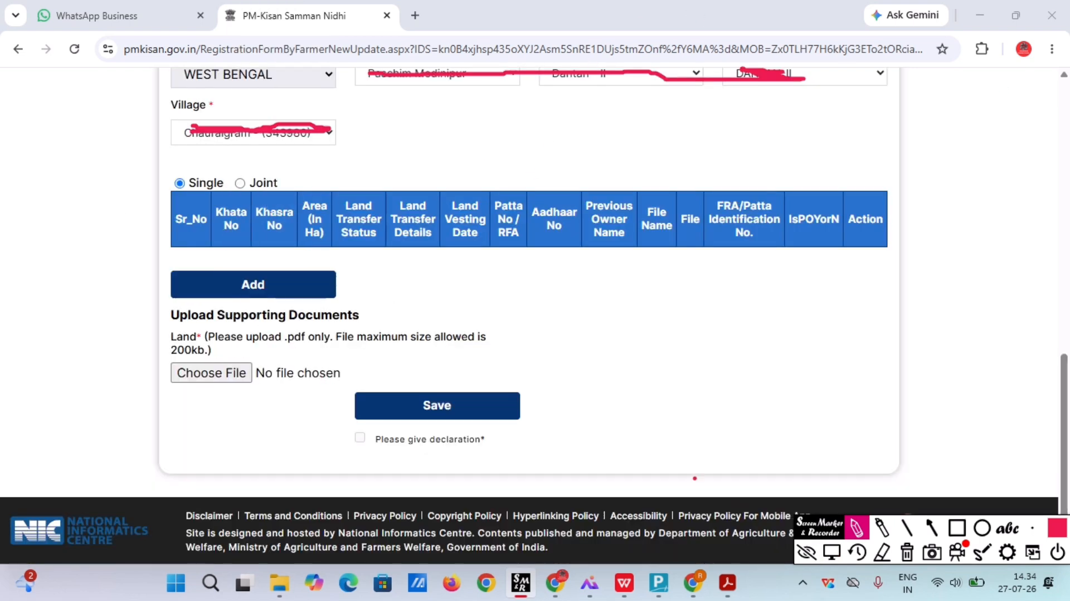
Add a land entry with vesting date 01/07/2010 and the compressed land record PDF attached.
left_click(832, 552)
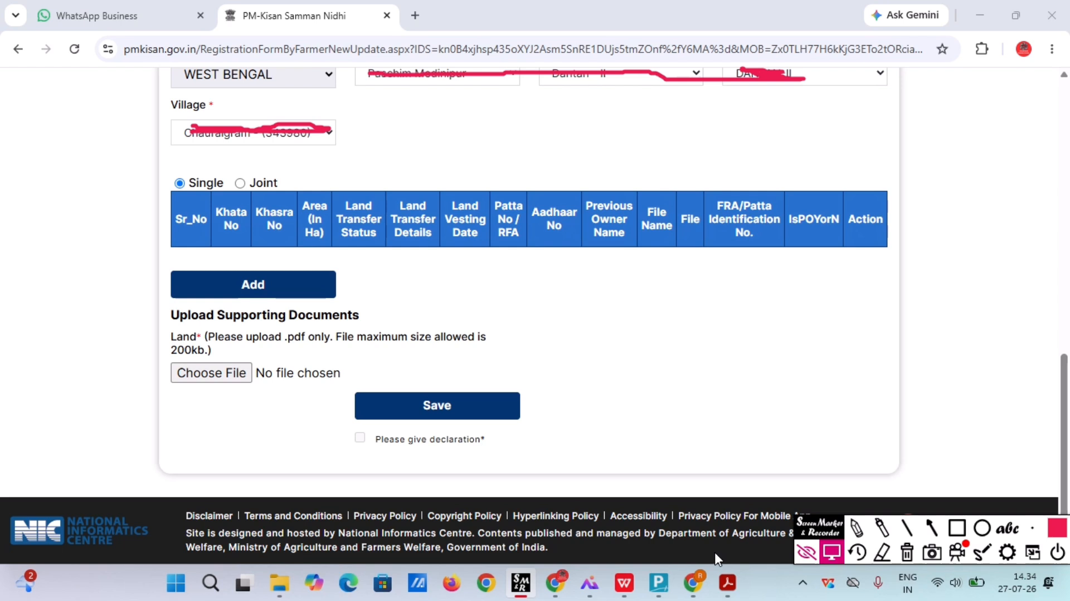
left_click(247, 295)
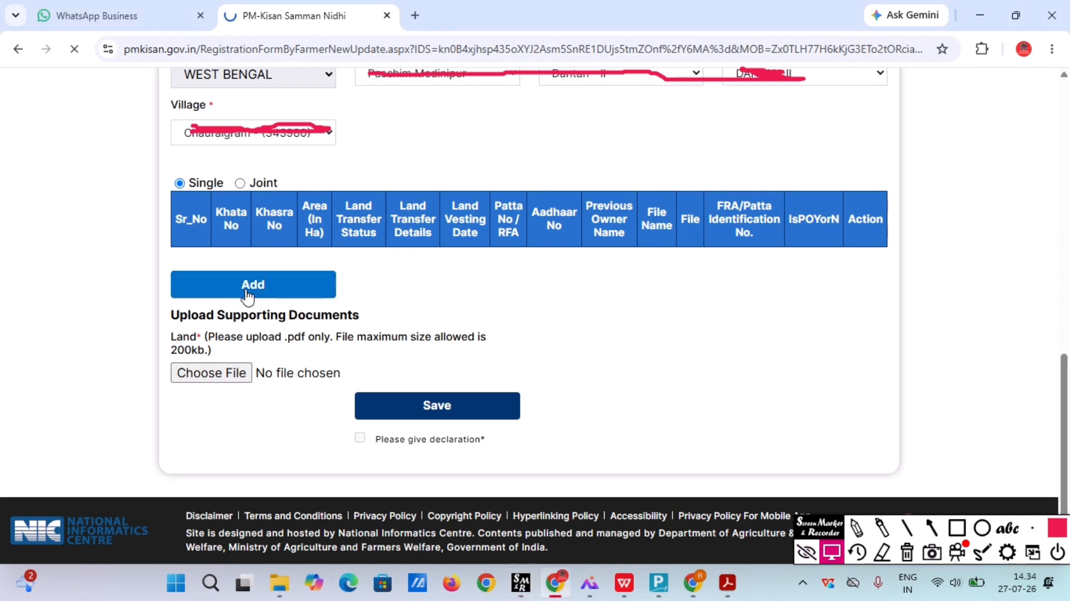
mouse_move(166, 279)
left_mouse_down()
mouse_move(168, 262)
mouse_move(329, 204)
mouse_move(334, 279)
mouse_move(166, 277)
left_mouse_up()
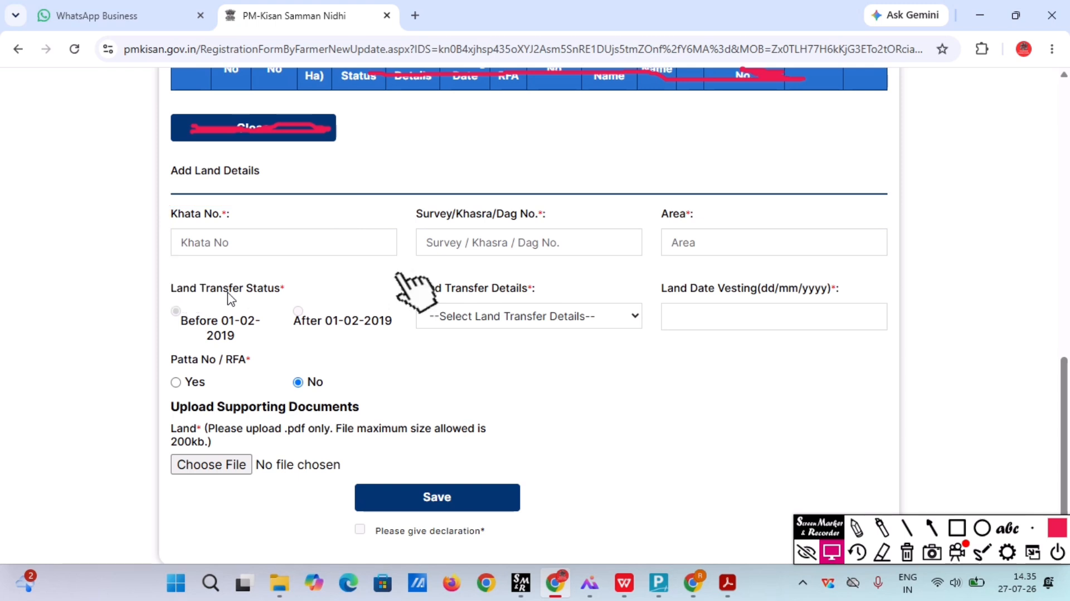
mouse_move(397, 273)
left_mouse_down()
mouse_move(490, 200)
mouse_move(581, 275)
left_mouse_up()
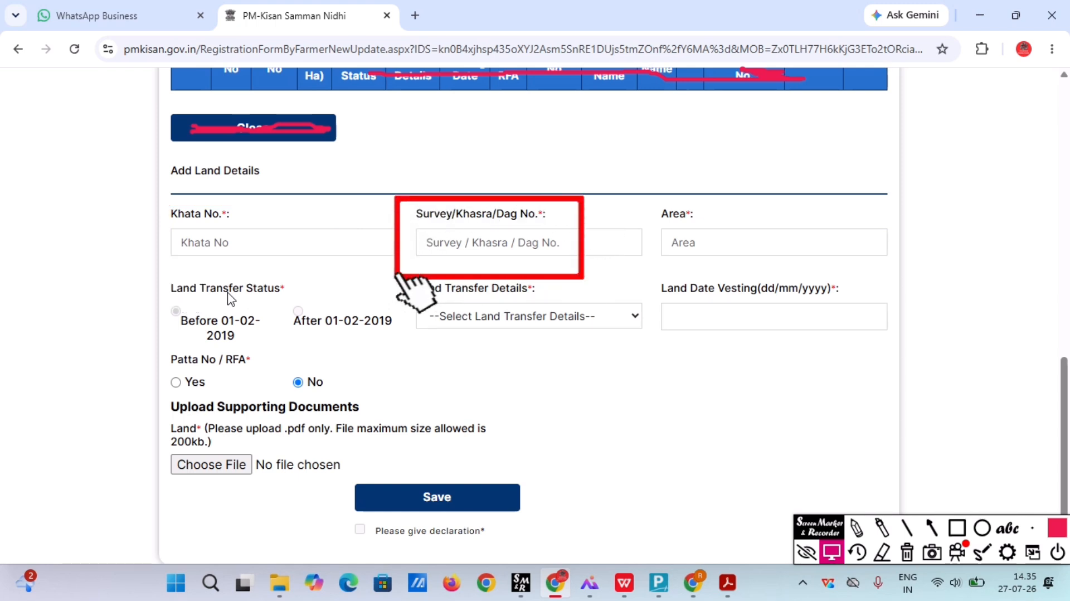
mouse_move(655, 279)
left_mouse_down()
mouse_move(658, 203)
mouse_move(841, 260)
mouse_move(656, 279)
left_mouse_up()
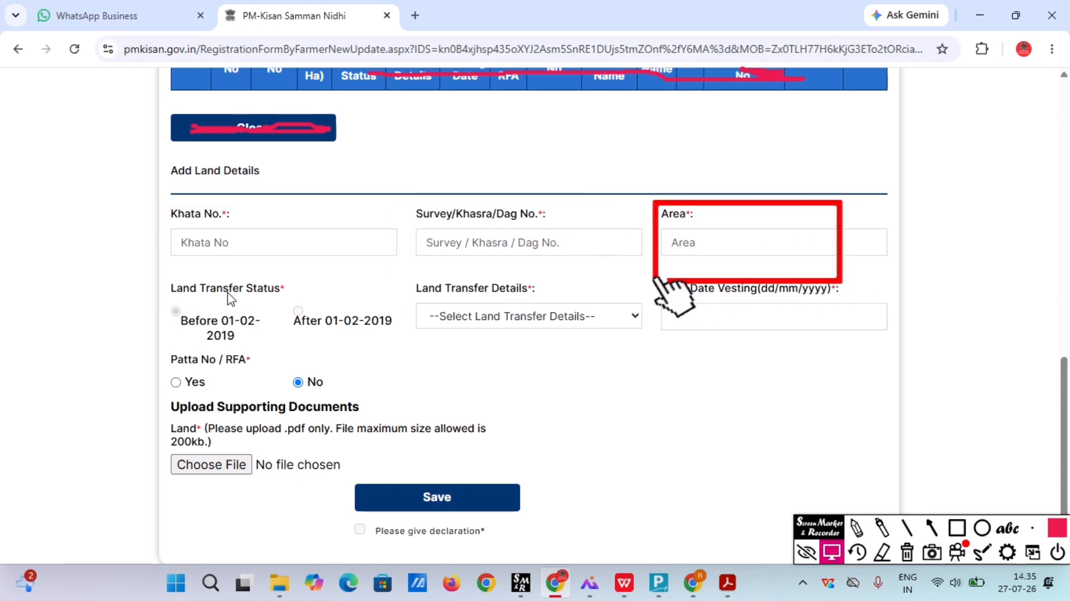
left_click(246, 249)
mouse_move(398, 352)
left_mouse_down()
mouse_move(398, 335)
mouse_move(564, 276)
mouse_move(541, 352)
mouse_move(399, 352)
left_mouse_up()
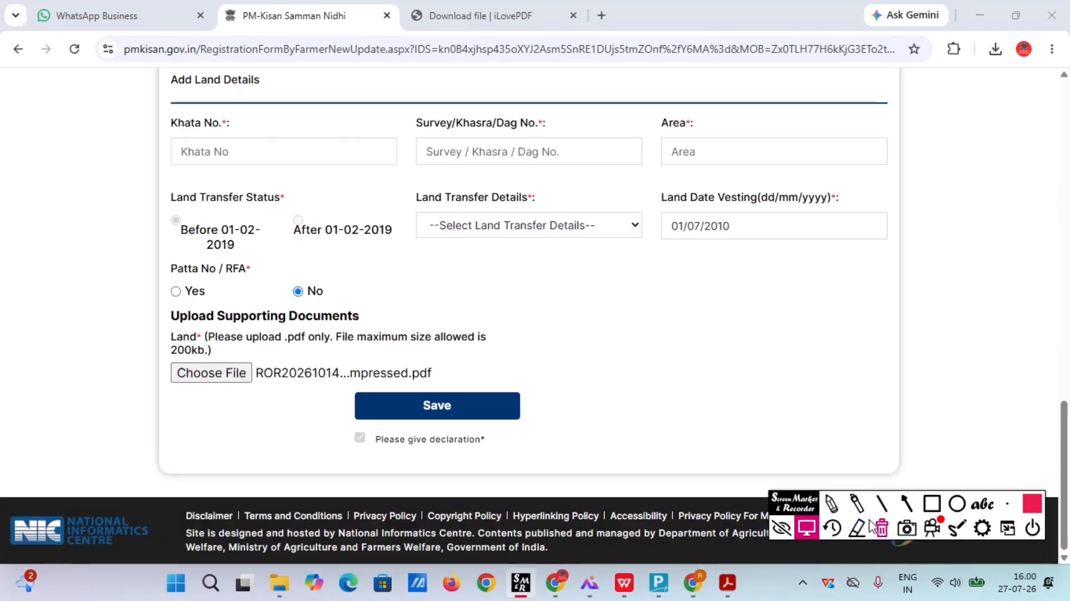
Save the land entry and submit, bringing up the biometric eKYC status message.
left_click(932, 503)
mouse_move(294, 358)
left_mouse_down()
mouse_move(560, 446)
mouse_move(593, 445)
left_mouse_up()
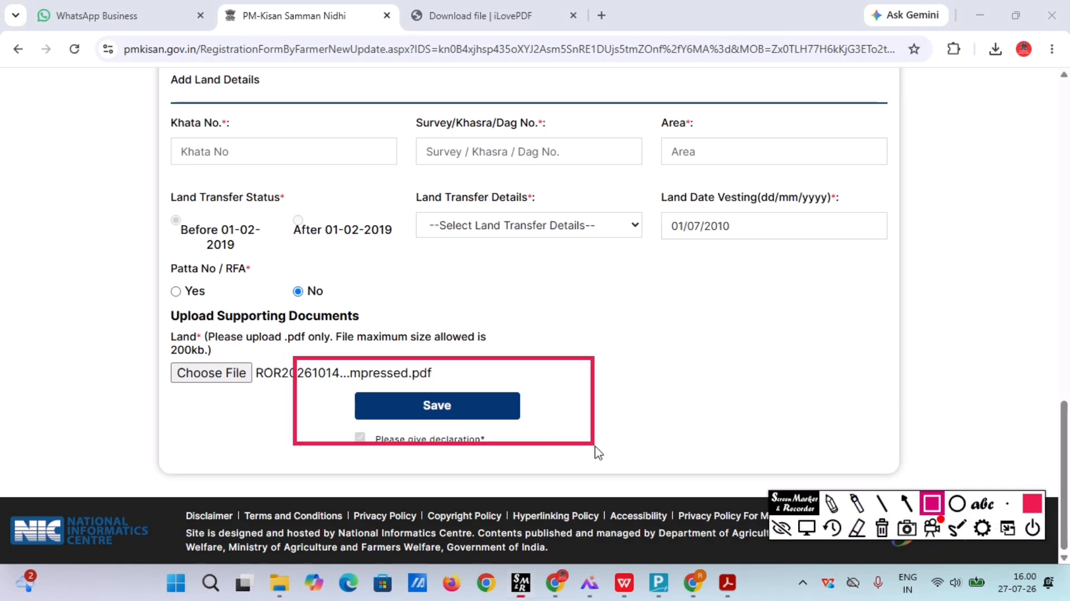
left_click(806, 529)
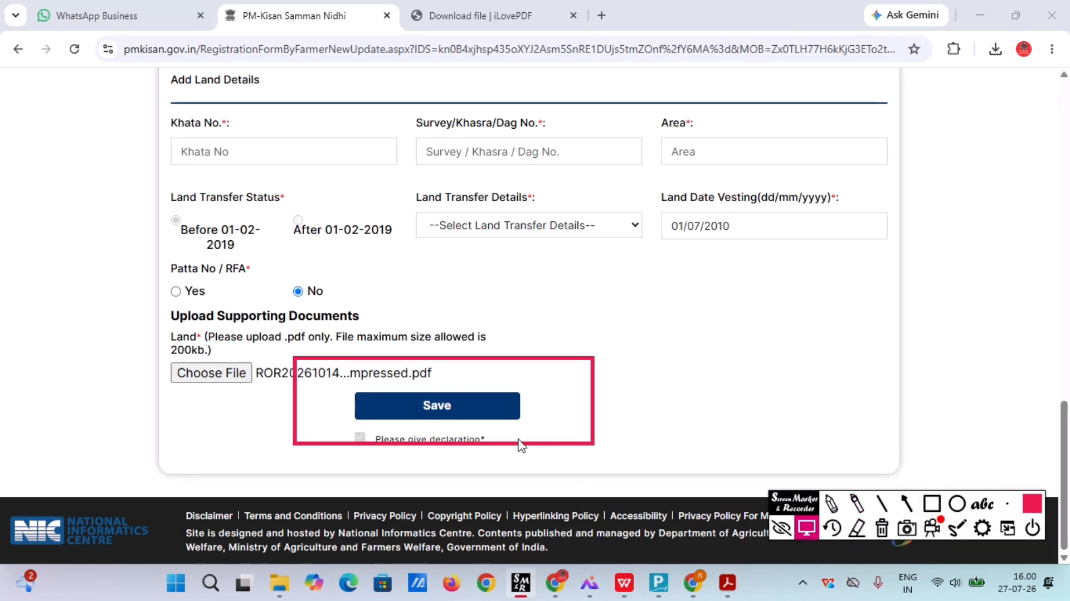
left_click(479, 407)
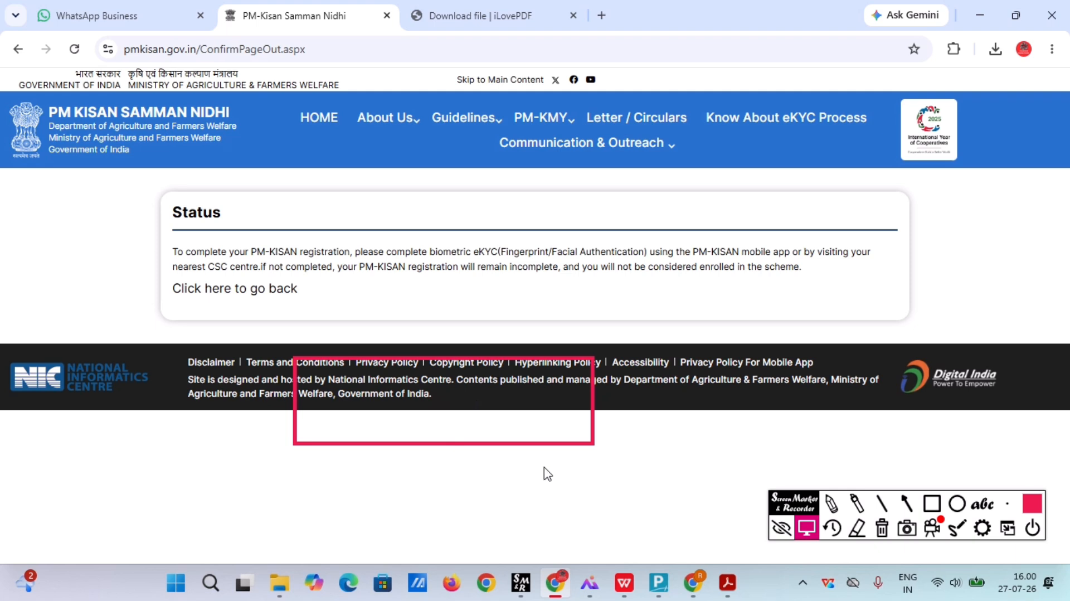
Follow the 'Click here to go back' link on the eKYC Status page.
left_click(884, 534)
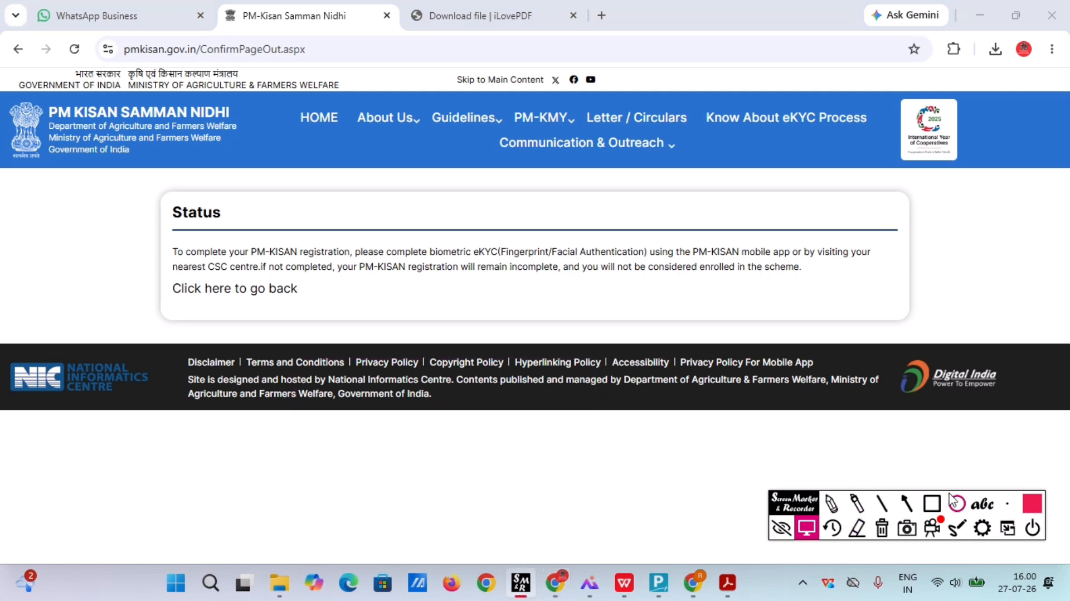
left_click(927, 505)
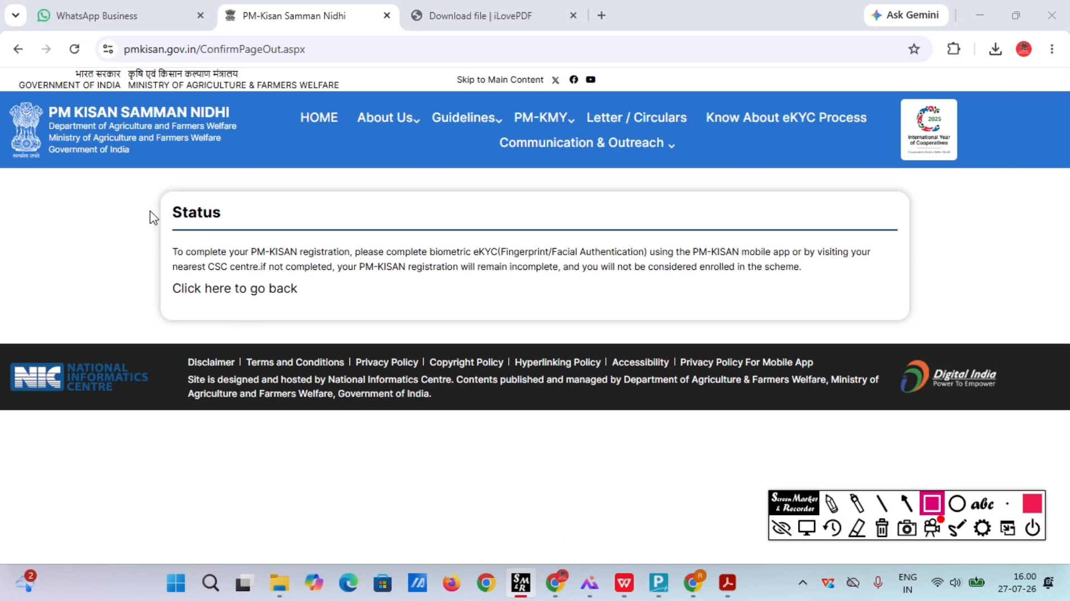
mouse_move(150, 209)
left_mouse_down()
mouse_move(159, 242)
mouse_move(359, 332)
mouse_move(554, 332)
mouse_move(881, 307)
left_mouse_up()
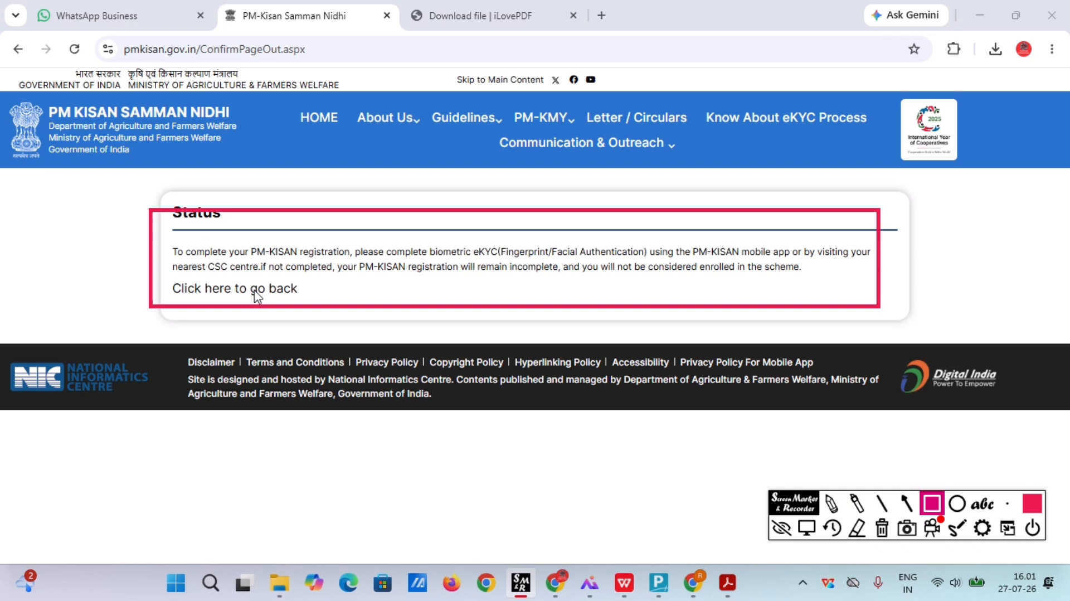
left_click(808, 528)
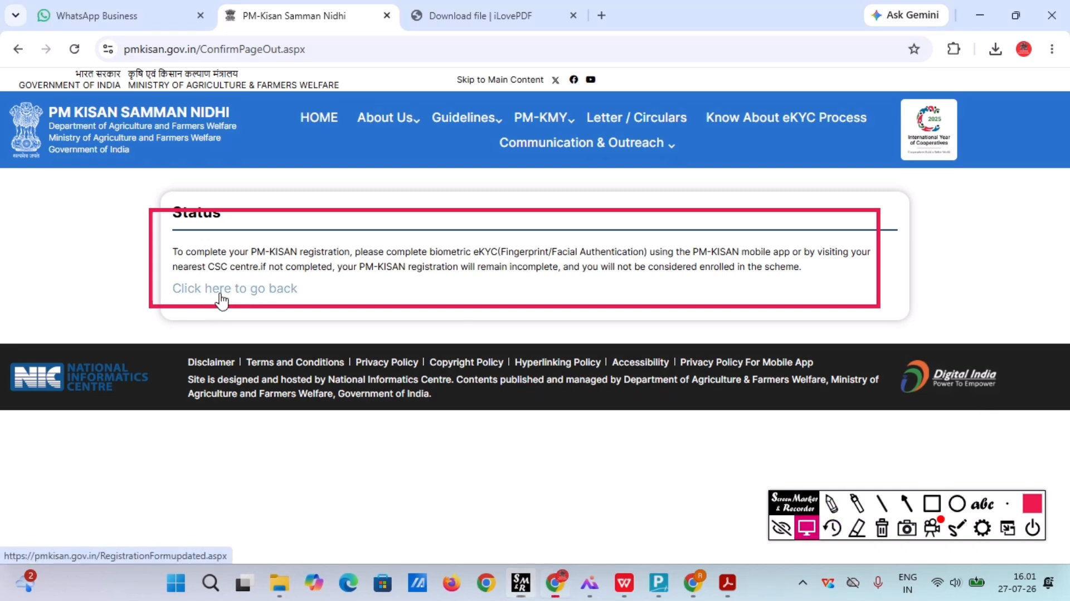
left_click(221, 299)
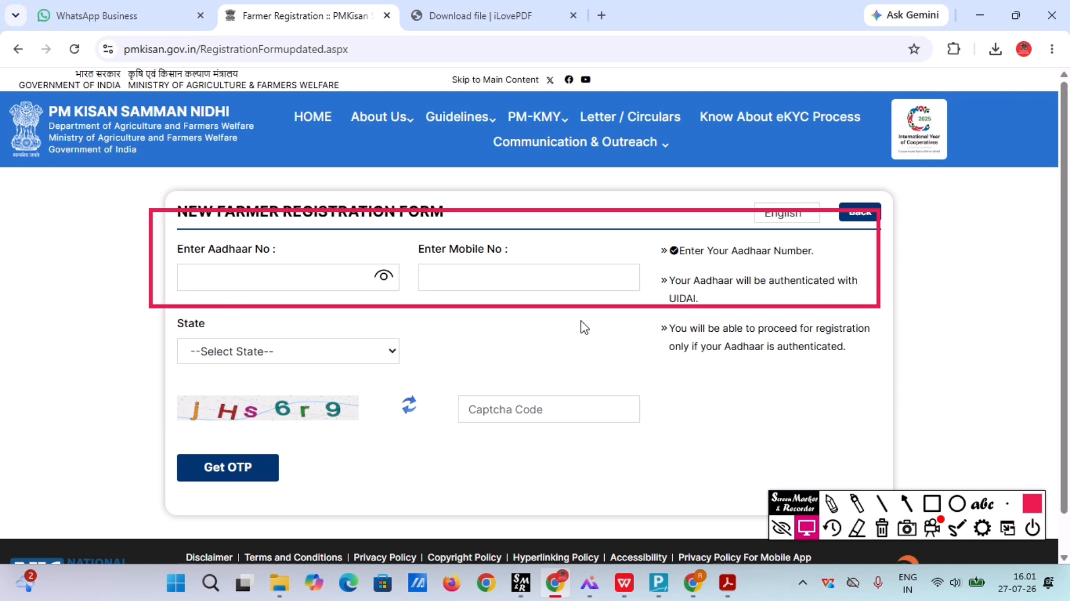
left_click(883, 531)
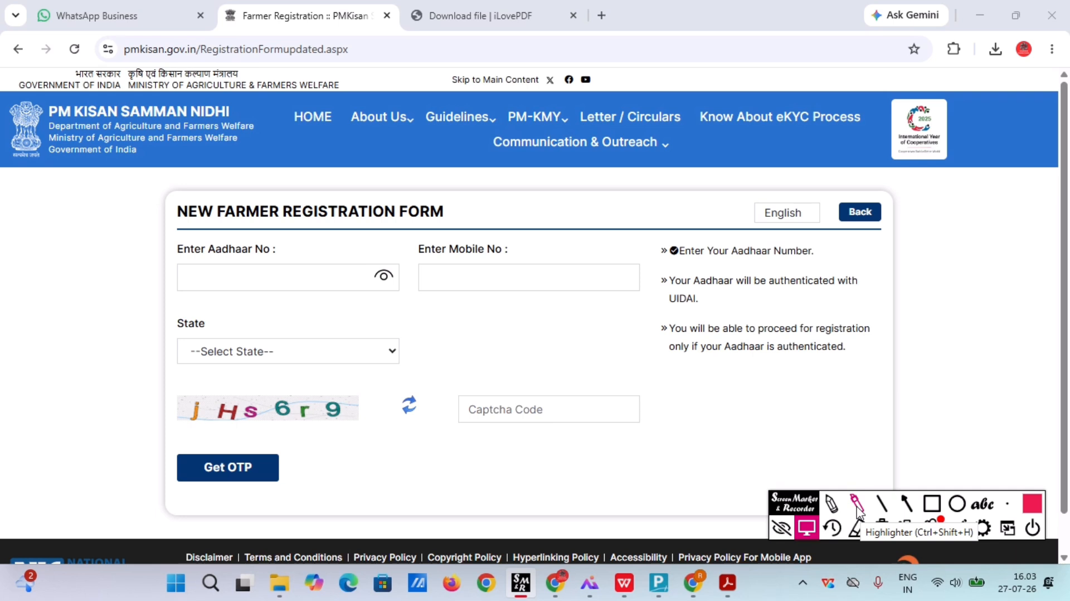
Return to the home page and open Status of Self Registered Farmer under Farmers Corner.
left_click(874, 211)
scroll(522, 530, "down", 2)
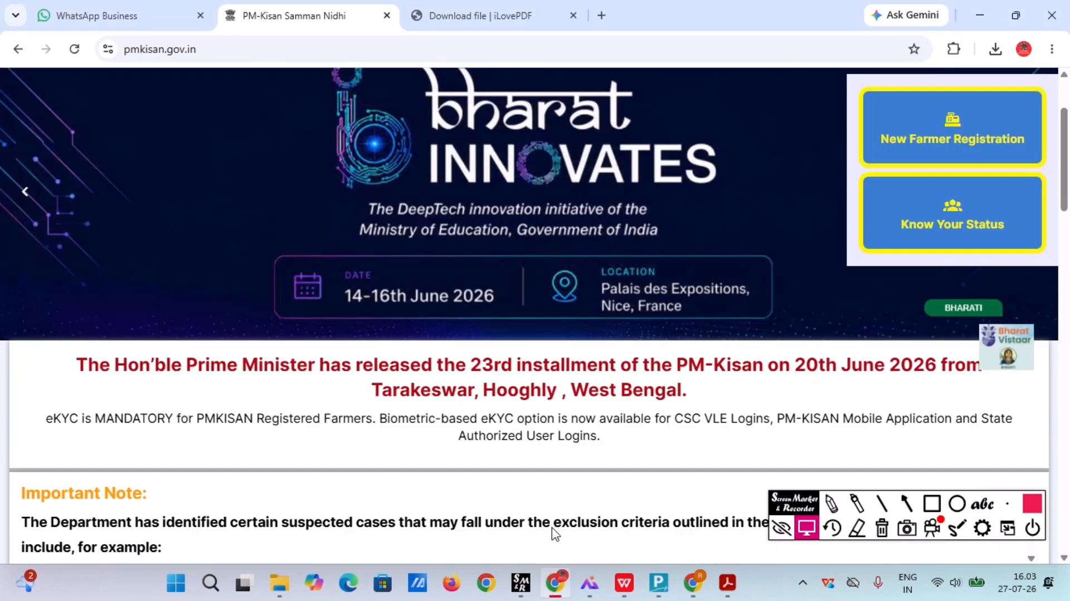
scroll(554, 532, "down", 2)
scroll(631, 362, "down", 8)
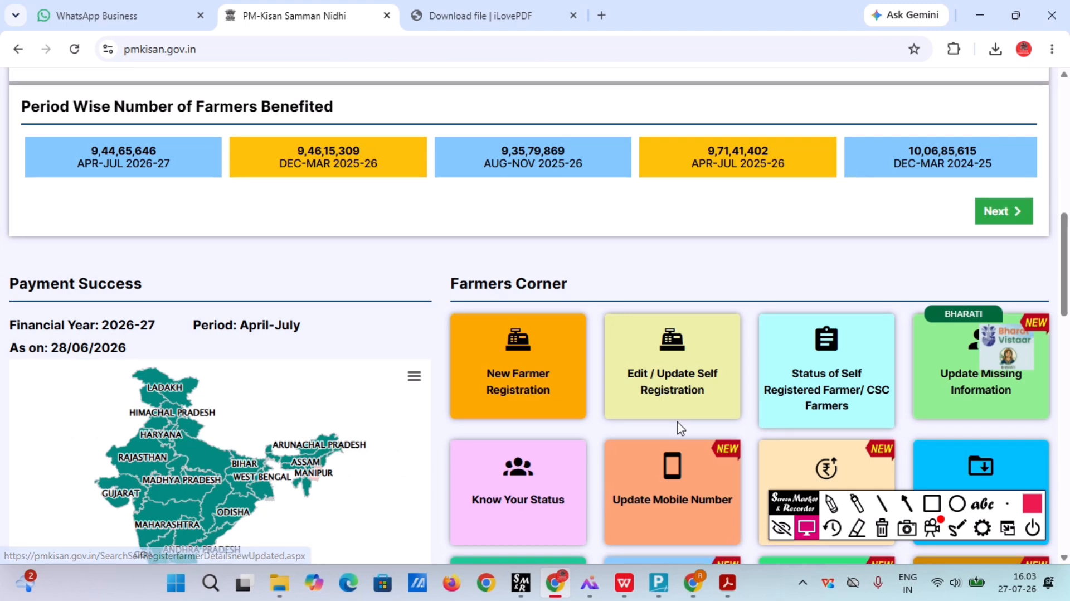
left_click(679, 424)
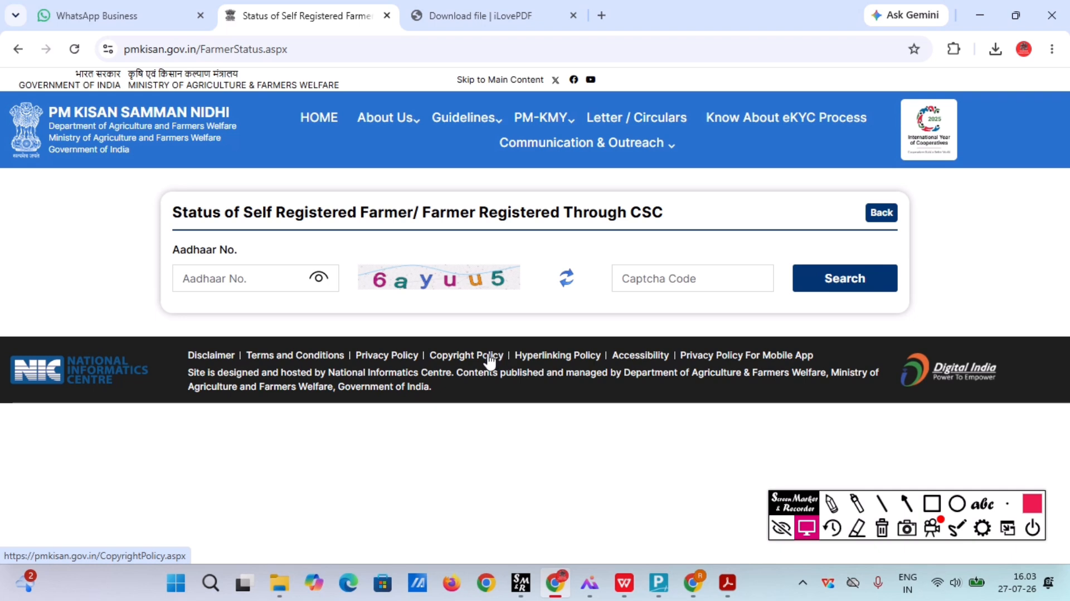
Search the status using the farmer's Aadhaar number and the captcha code.
left_click(206, 288)
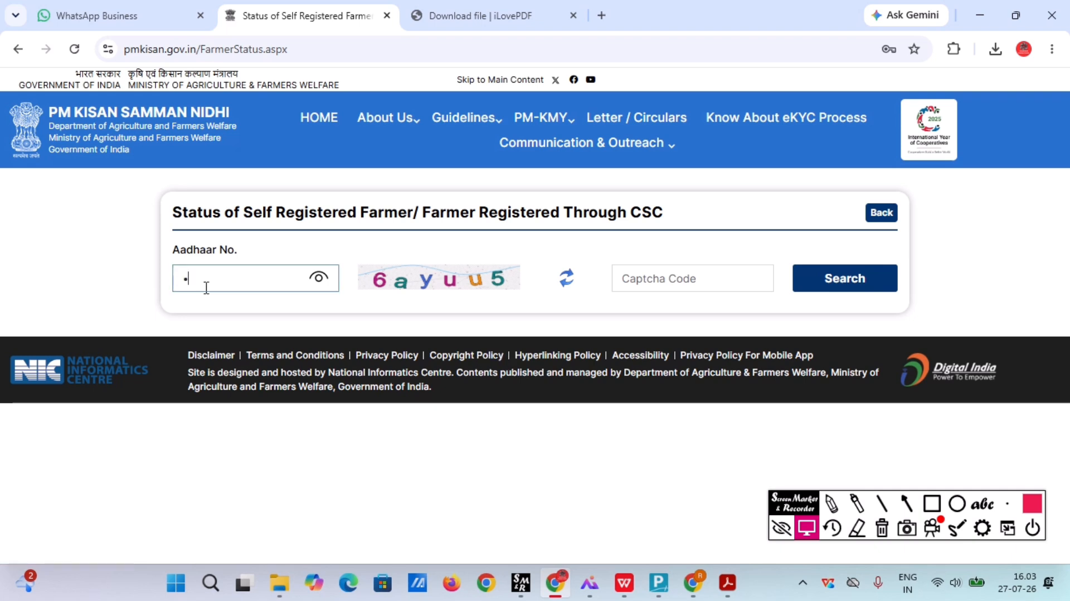
left_click(662, 283)
type("6")
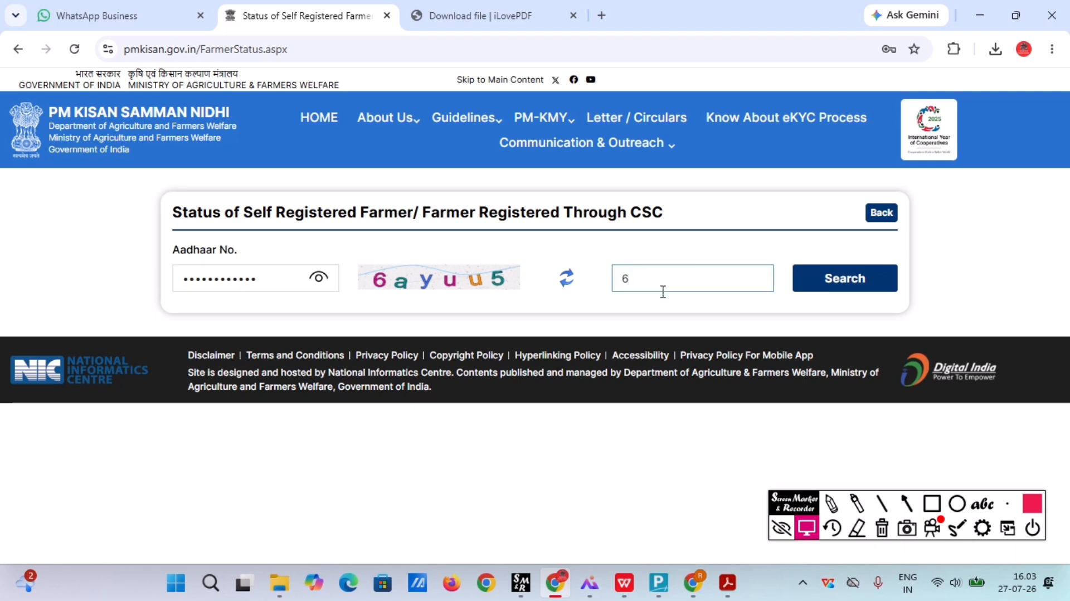
type("ayuu5")
left_click(842, 285)
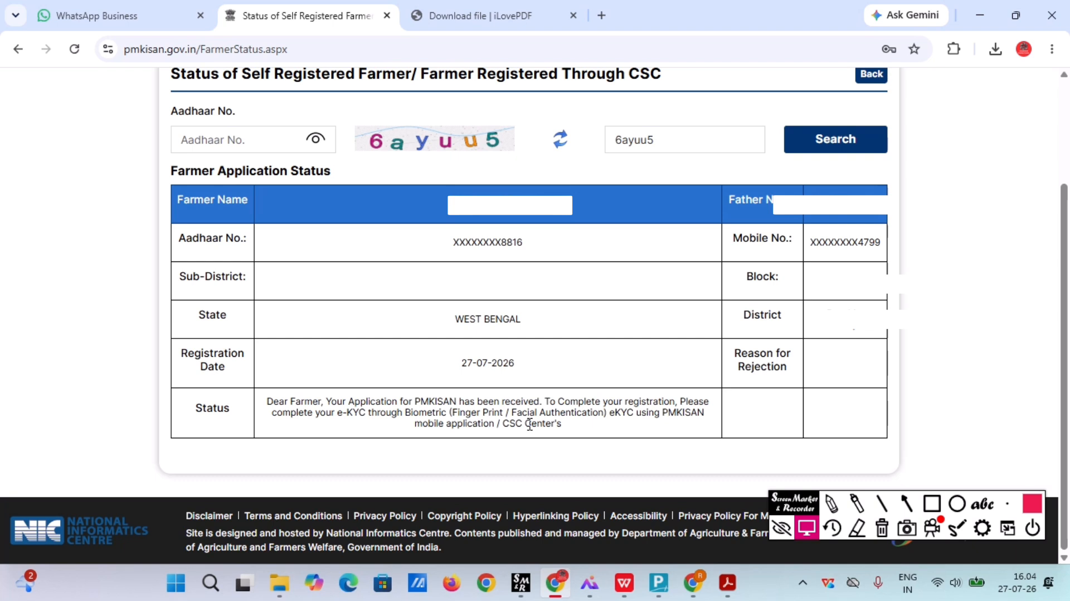
left_click(781, 527)
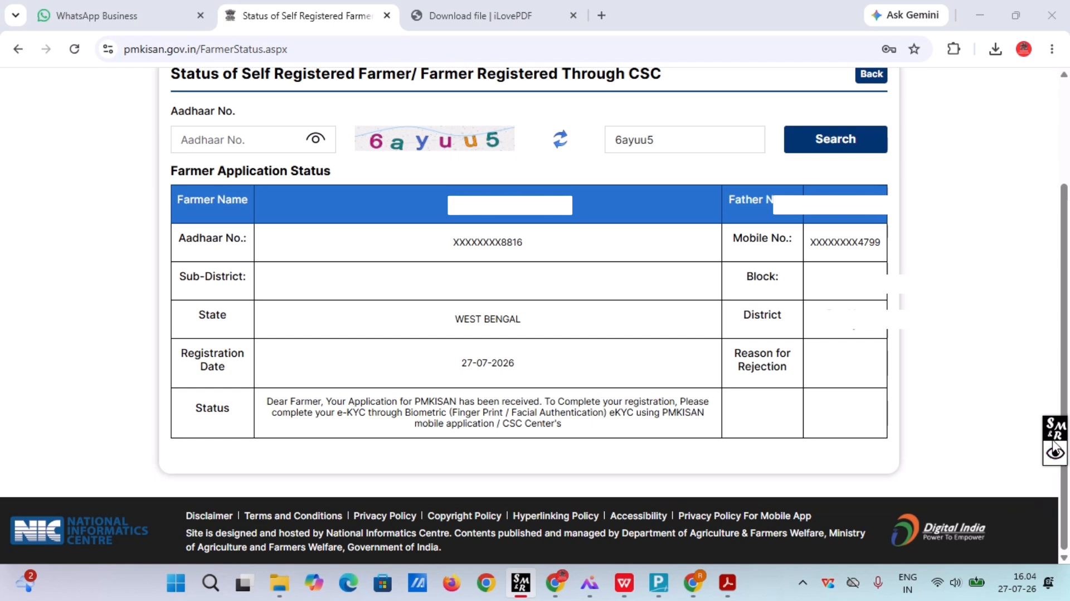
left_click_drag(1054, 452, 845, 518)
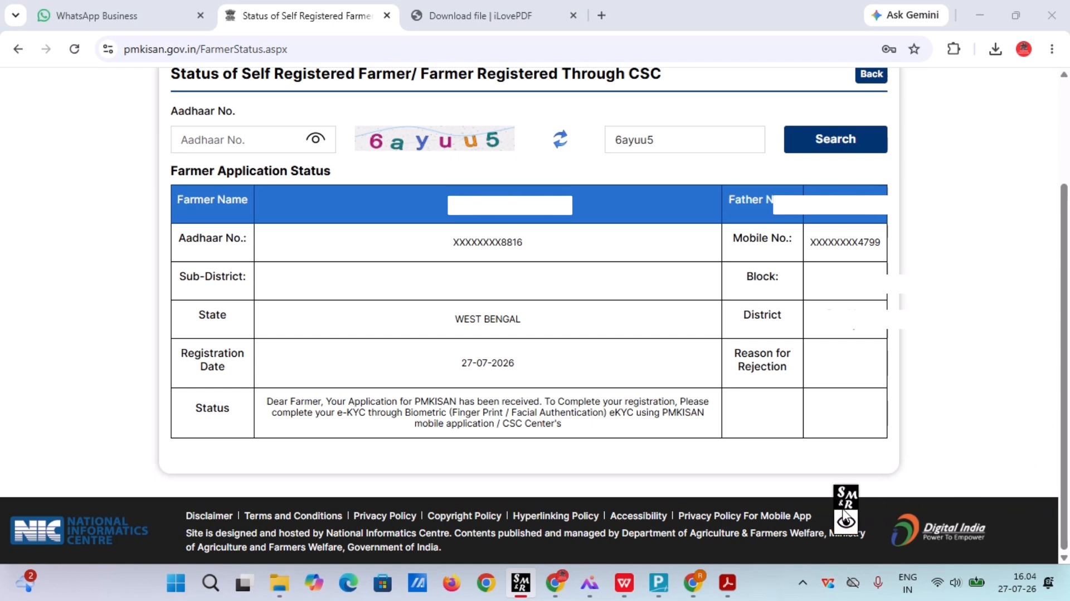
left_click(846, 524)
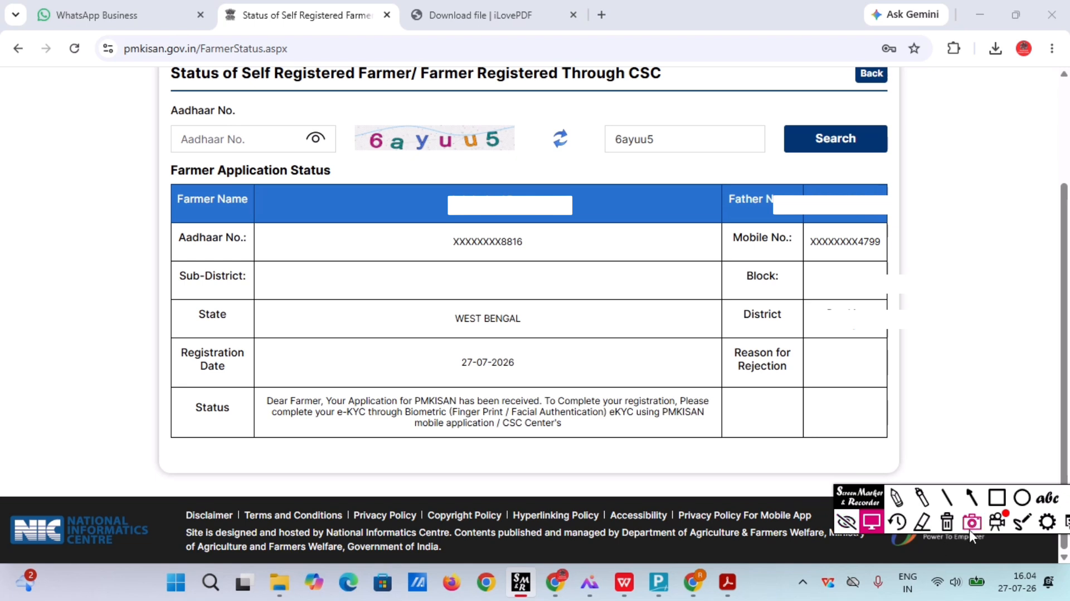
left_click(998, 522)
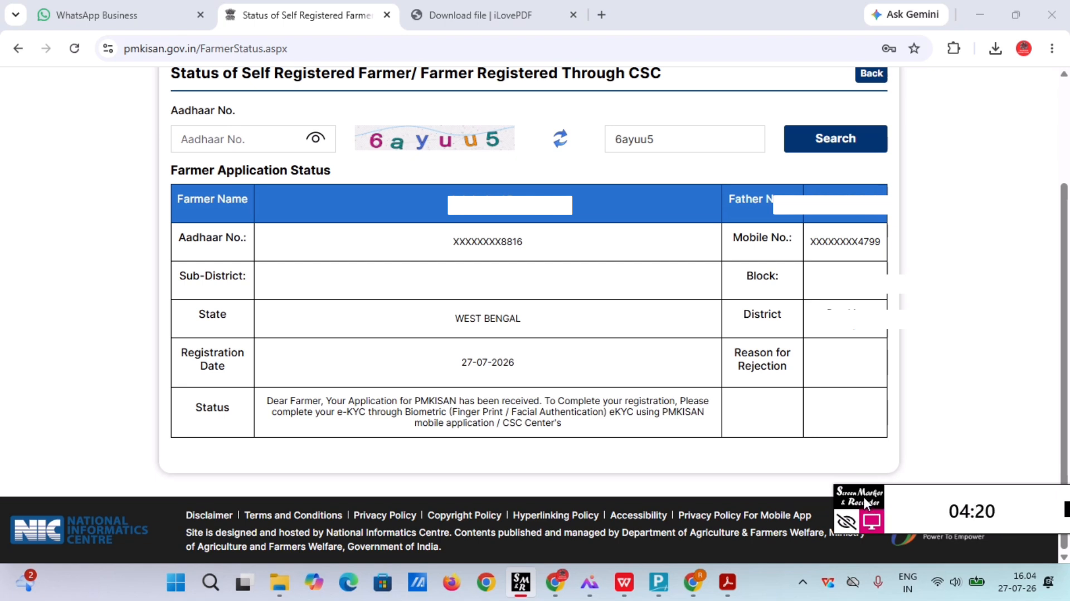
left_click_drag(863, 495, 779, 496)
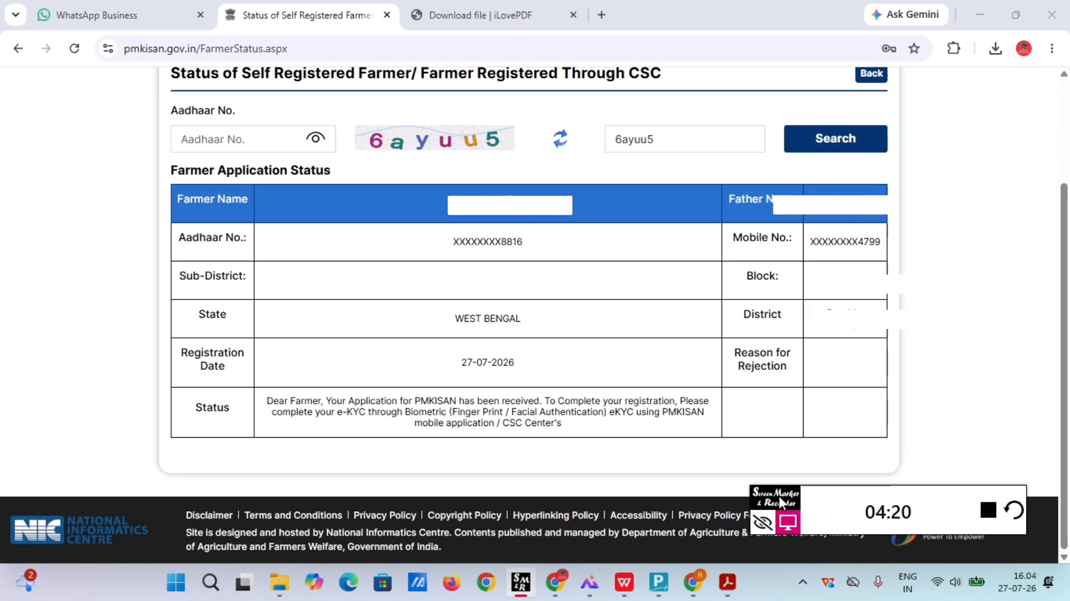